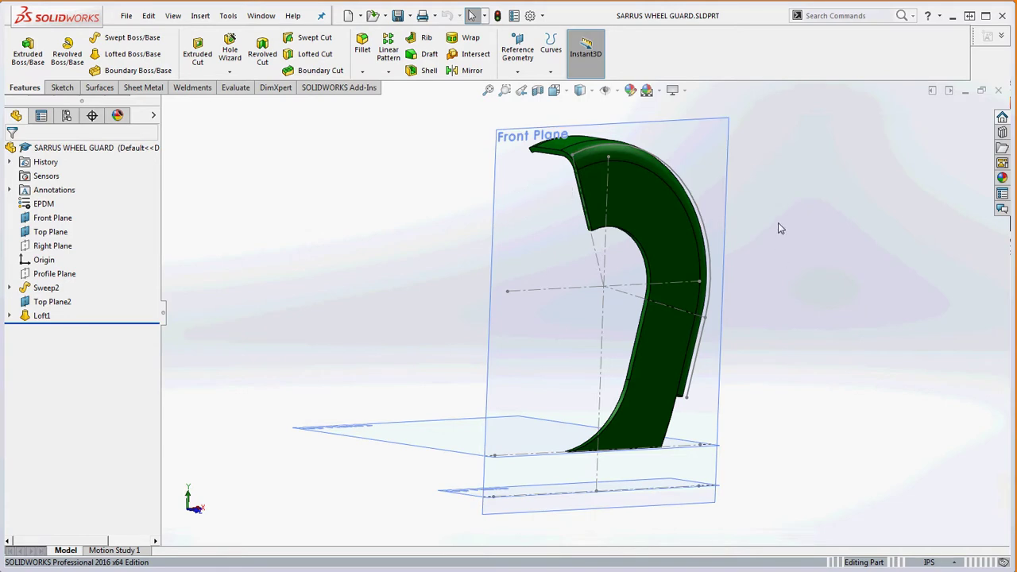
Open the Profile sketch of the Sweep2 feature for editing.
middle_drag(779, 221, 789, 236)
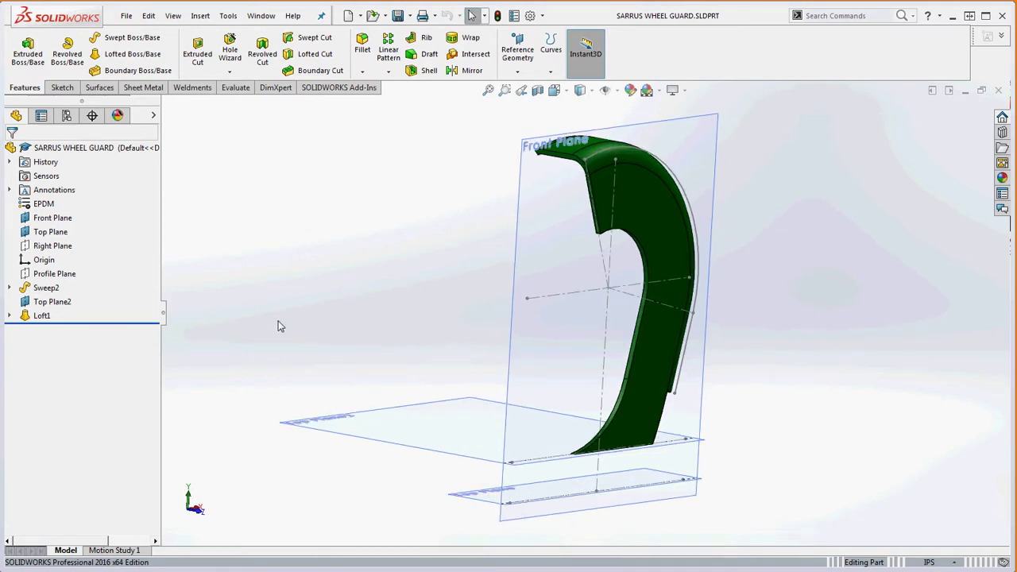
click(11, 289)
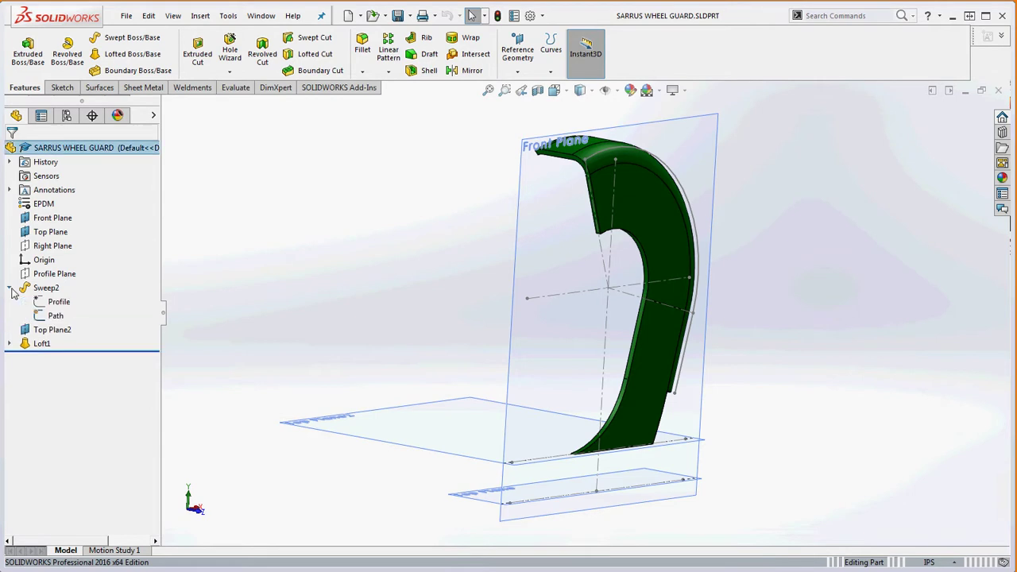
right_click(57, 304)
click(80, 277)
middle_drag(607, 319, 633, 299)
scroll(595, 156, down, 3)
scroll(596, 163, down, 3)
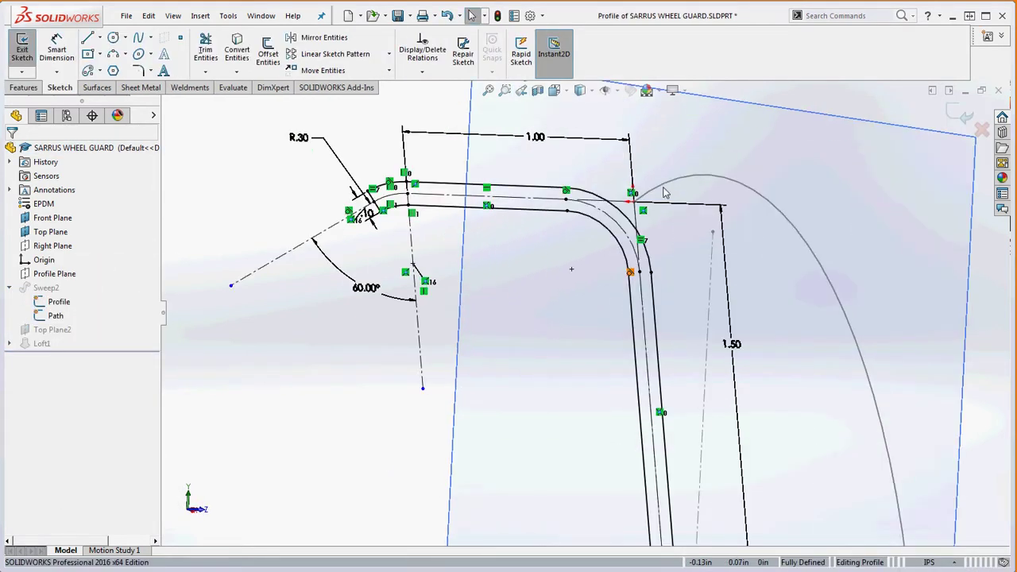
scroll(661, 207, up, 1)
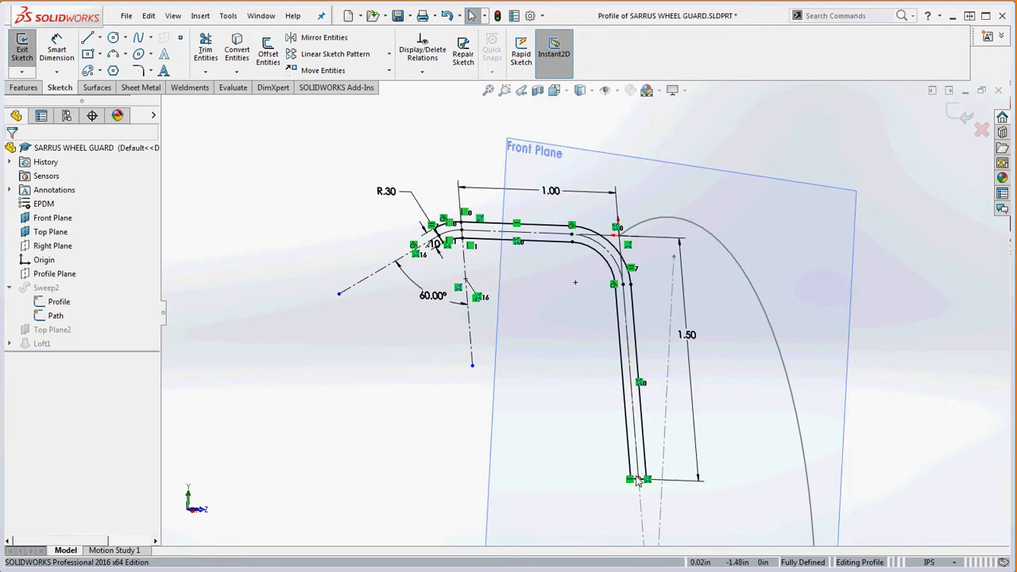
scroll(610, 280, up, 1)
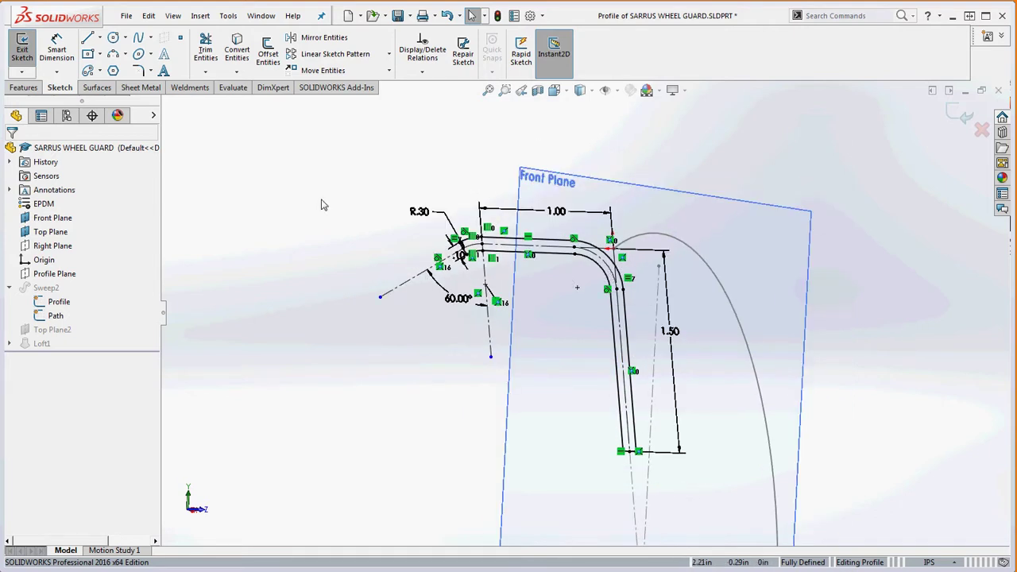
mouse_move(304, 179)
mouse_down()
mouse_move(410, 283)
mouse_move(730, 485)
mouse_up()
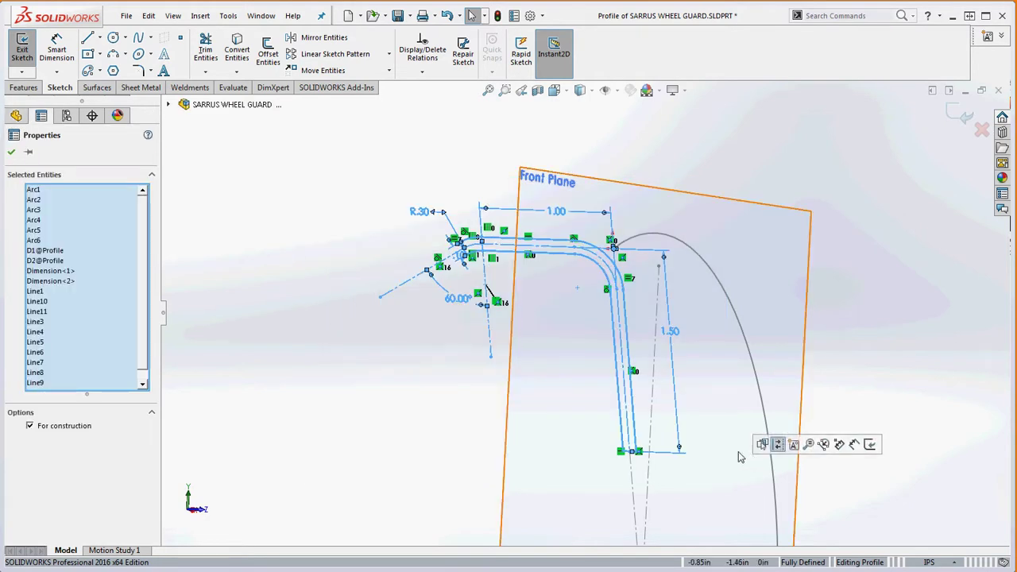
ctrl+click(599, 391)
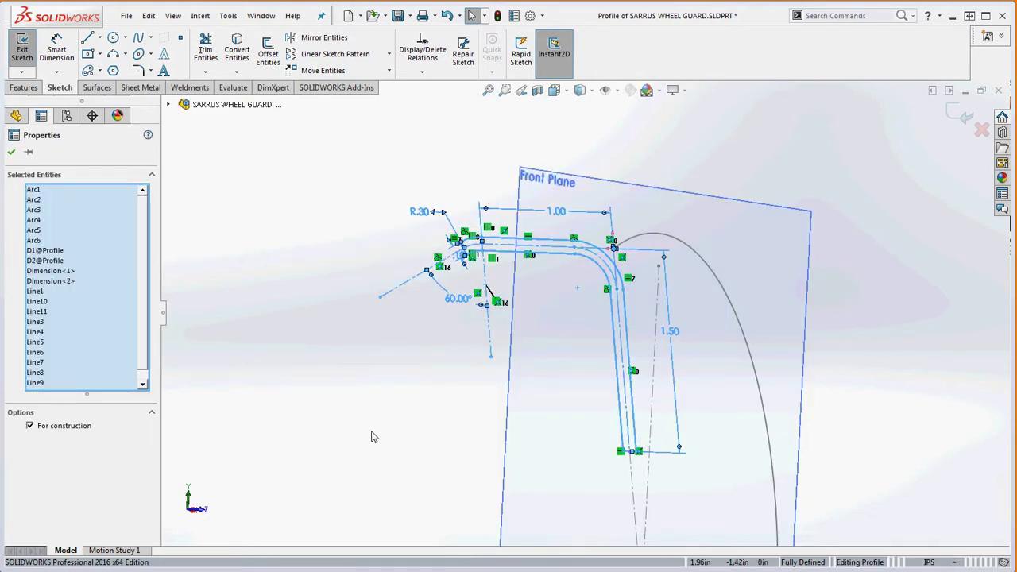
click(343, 321)
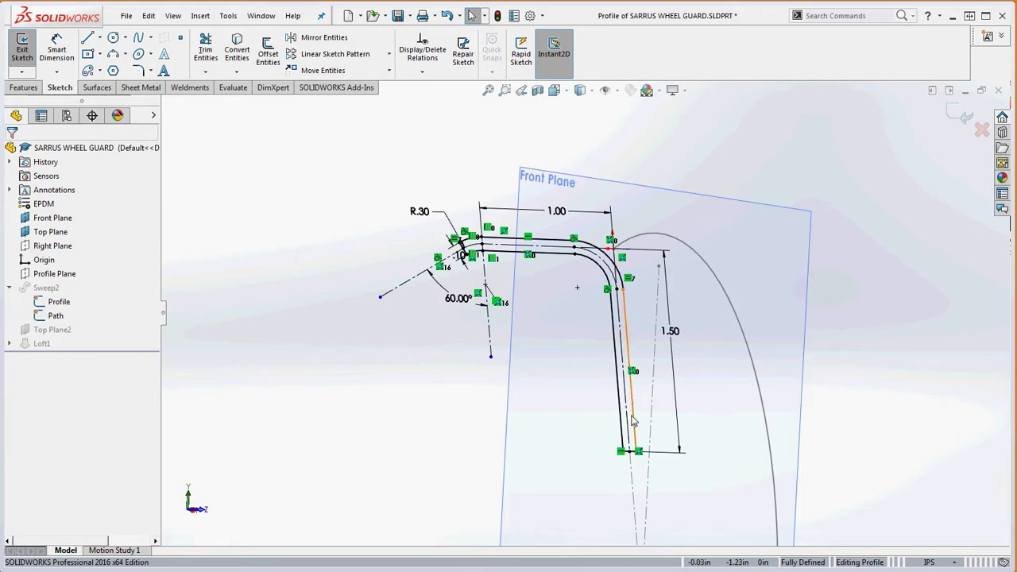
mouse_move(330, 154)
mouse_down()
mouse_move(661, 484)
mouse_move(751, 493)
mouse_up()
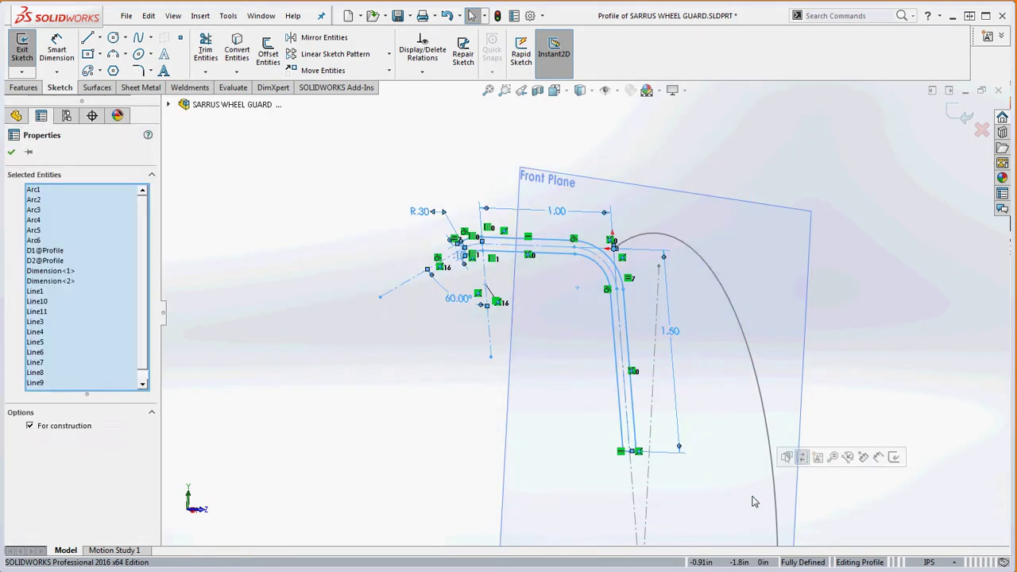
click(325, 38)
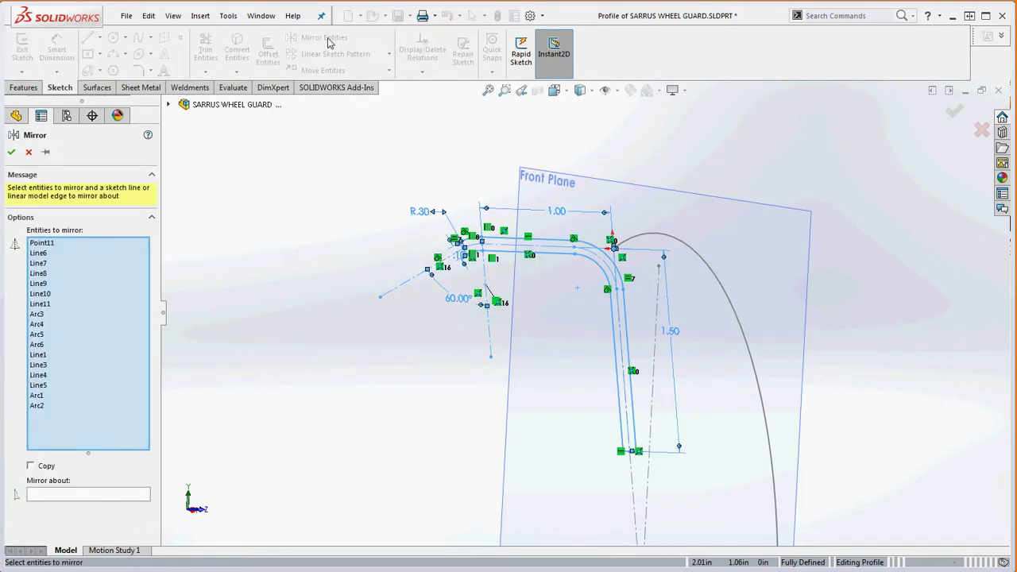
click(77, 495)
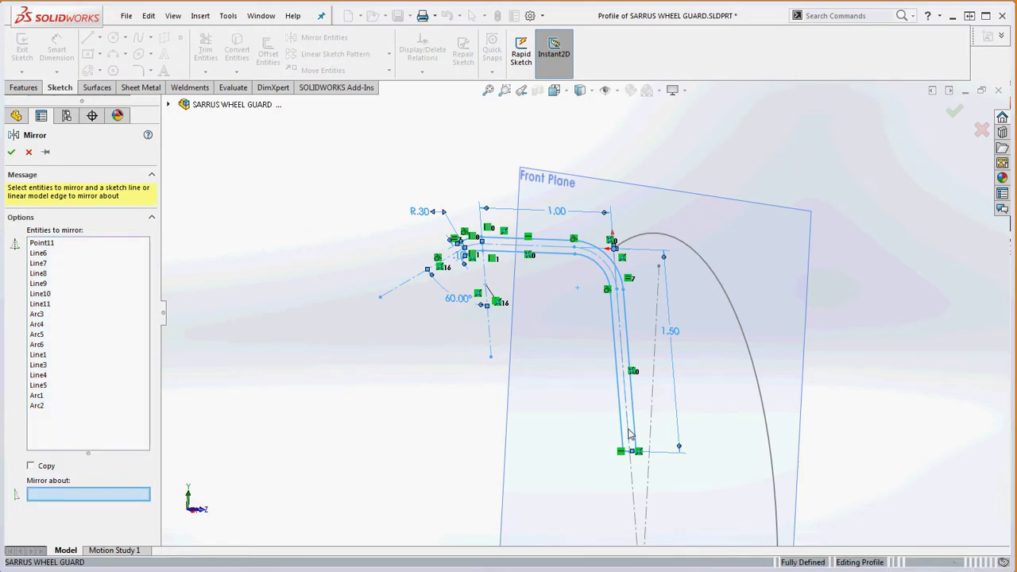
scroll(630, 429, down, 5)
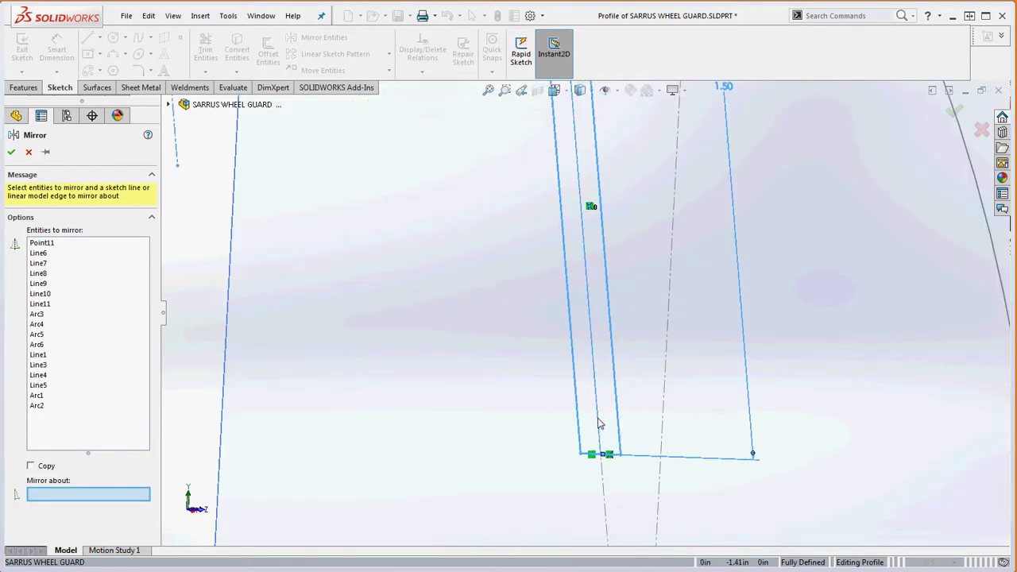
ctrl+middle_drag(600, 424, 658, 439)
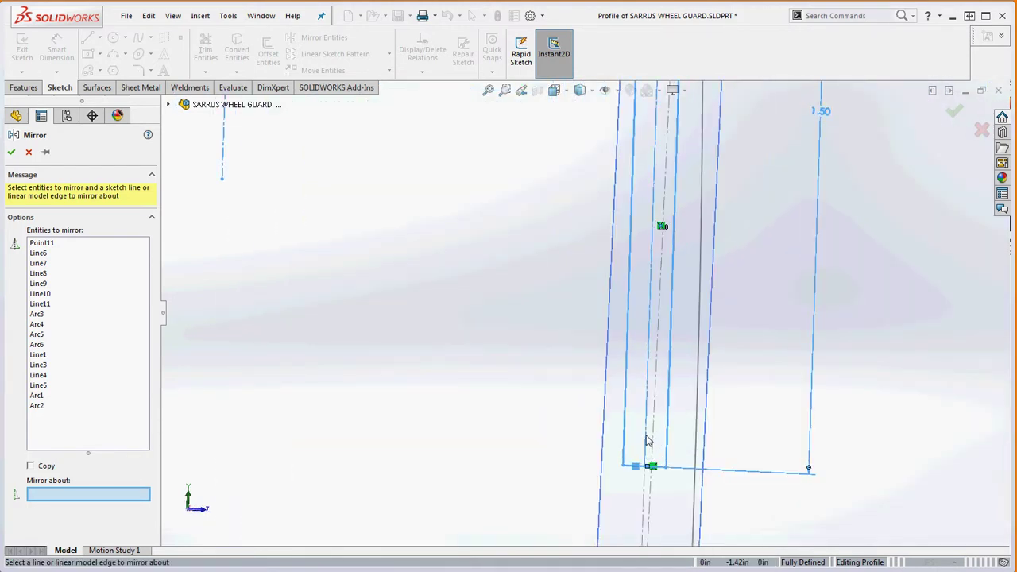
scroll(648, 439, up, 4)
scroll(628, 254, down, 5)
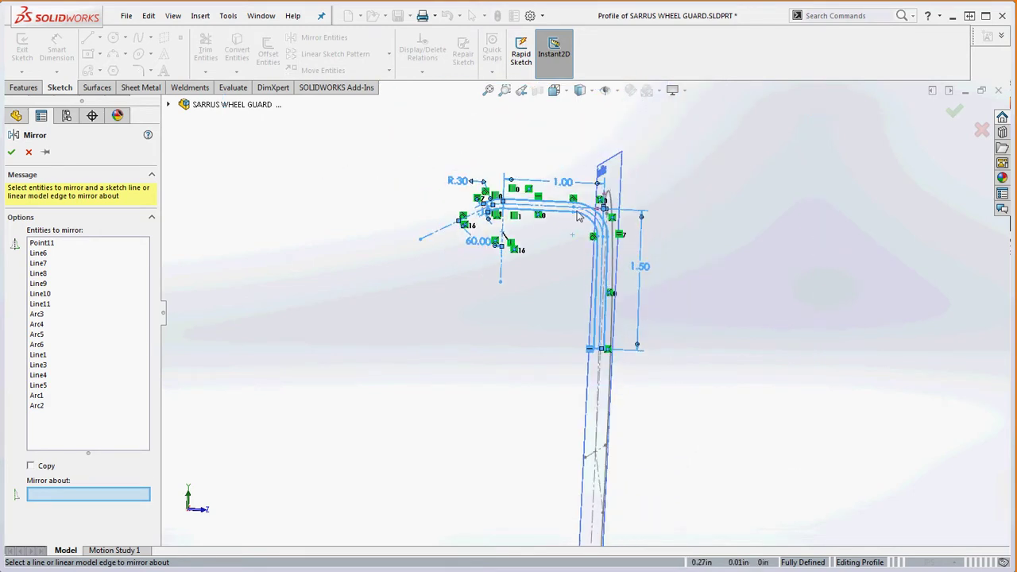
scroll(607, 262, up, 5)
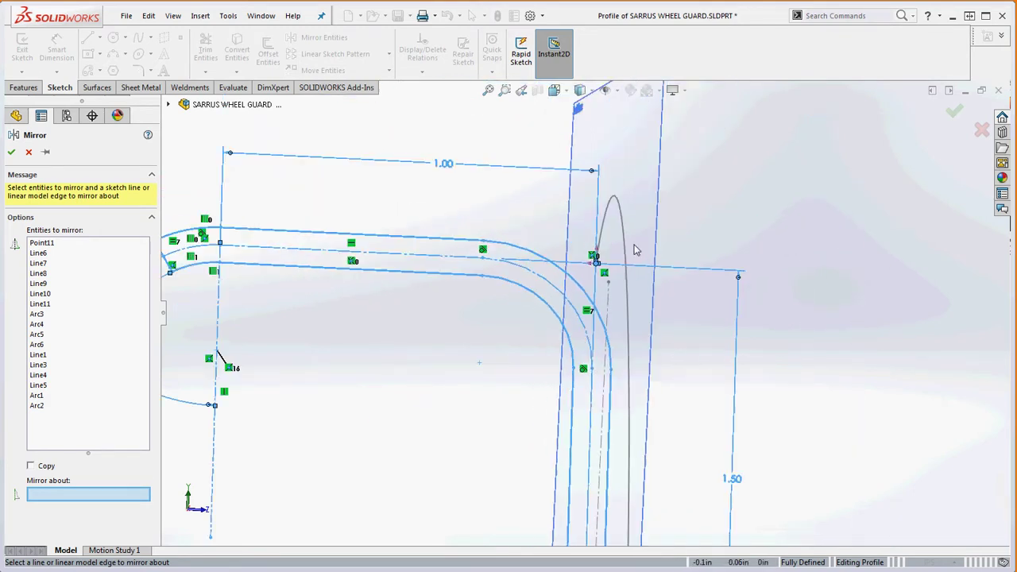
key(Escape)
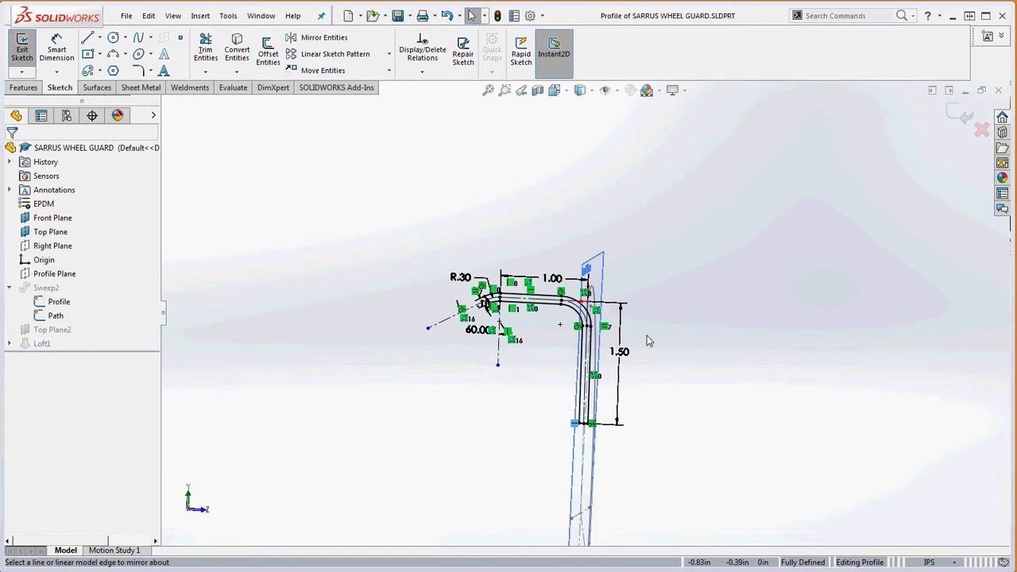
Draw a centerline about 0.91 in long straight down from the midpoint of the profile's short lower edge.
scroll(646, 335, down, 3)
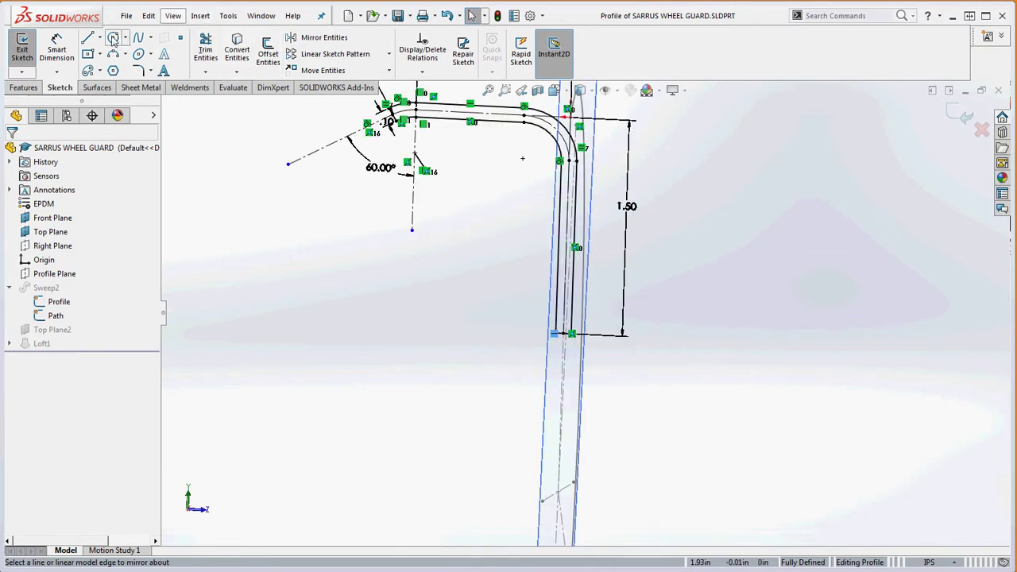
click(99, 38)
click(115, 69)
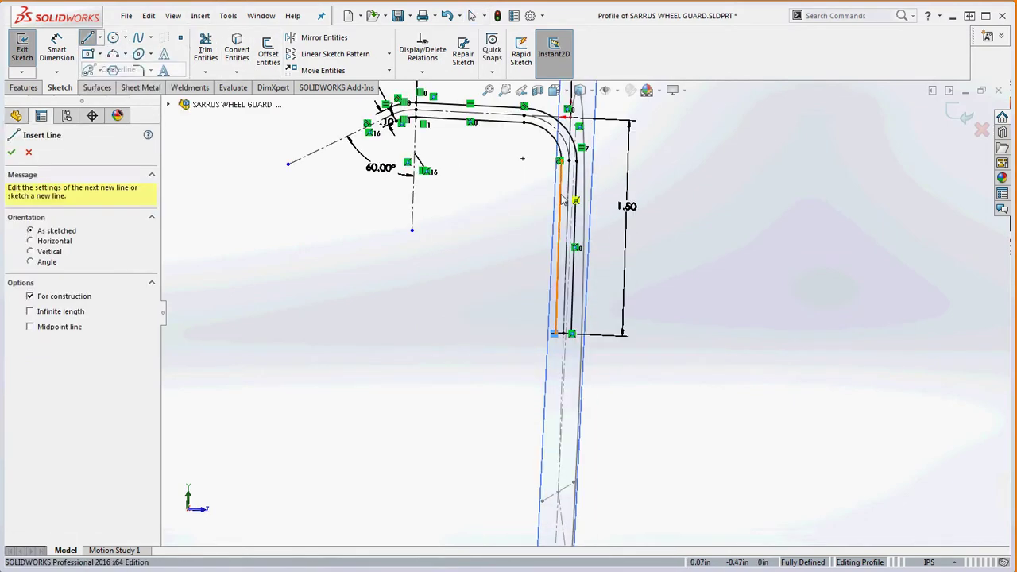
click(571, 333)
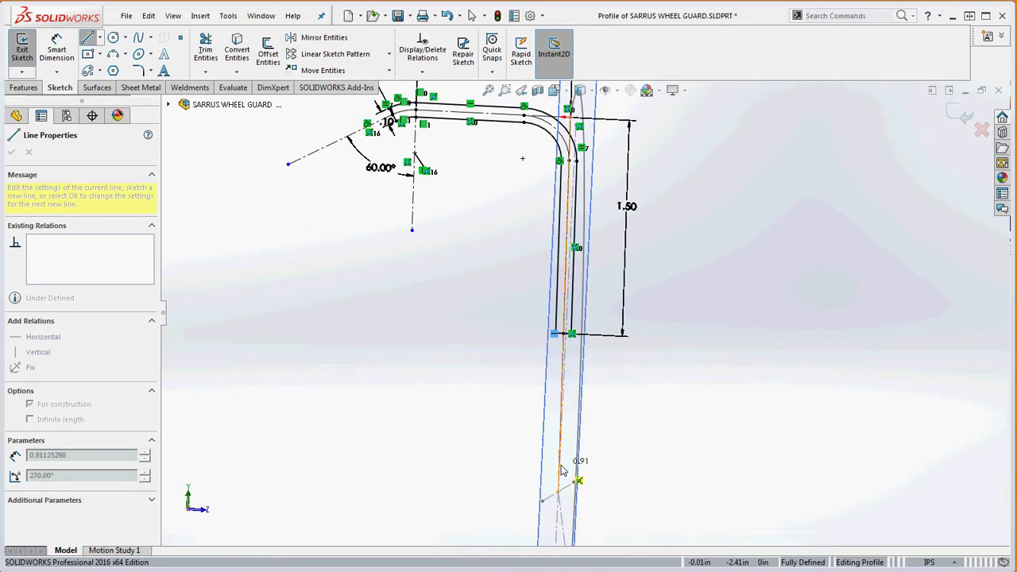
click(560, 464)
key(Escape)
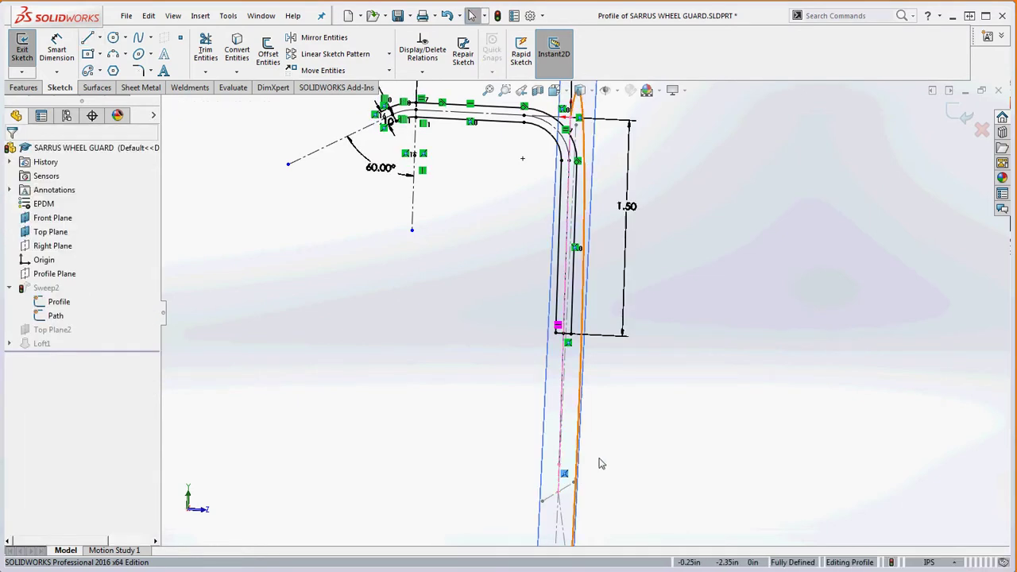
Add a Vertical relation to the new centerline below the profile.
mouse_move(692, 465)
middle_down()
mouse_move(656, 486)
mouse_move(538, 469)
middle_up()
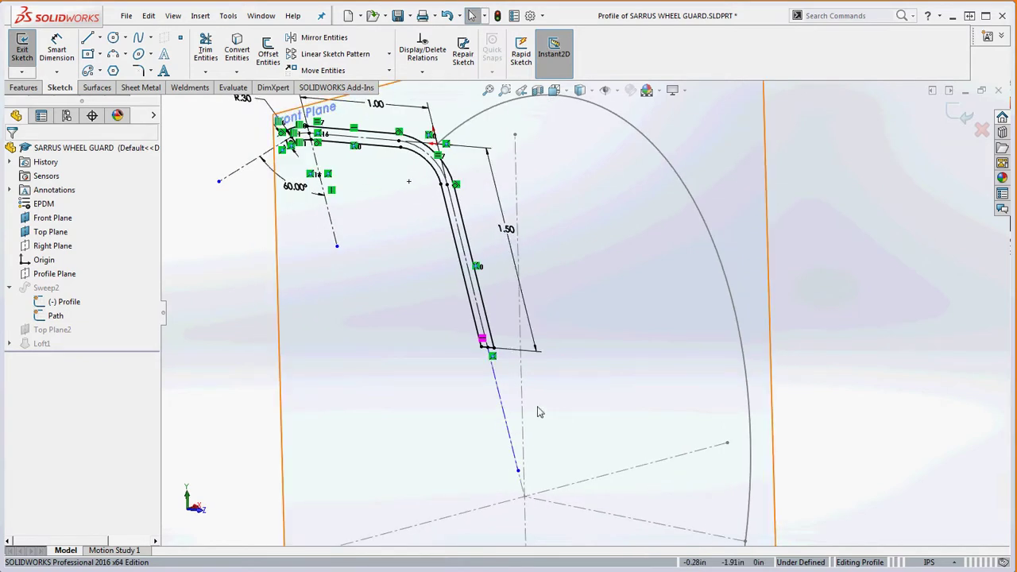
click(507, 413)
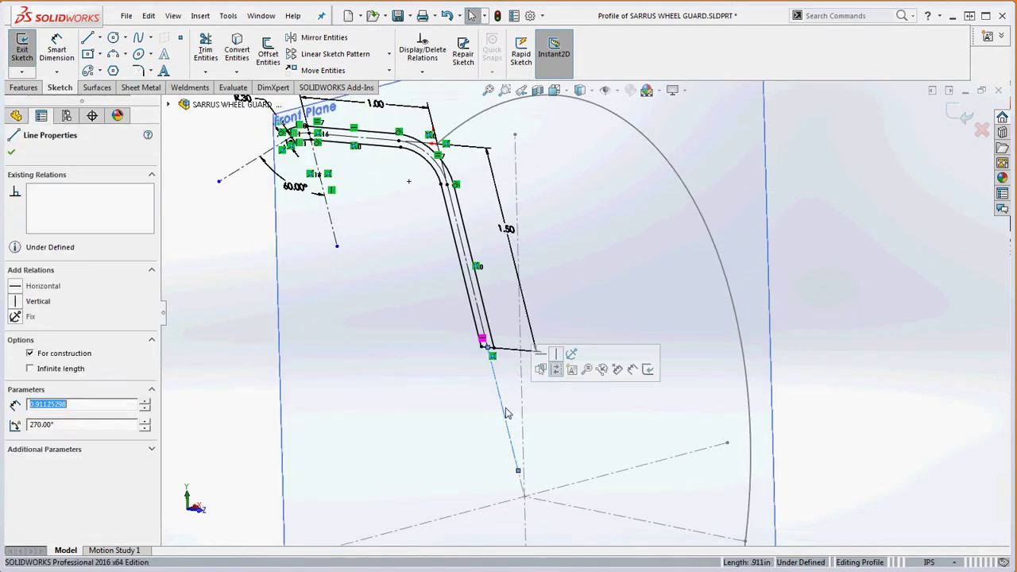
click(556, 353)
click(656, 416)
middle_drag(656, 417, 733, 376)
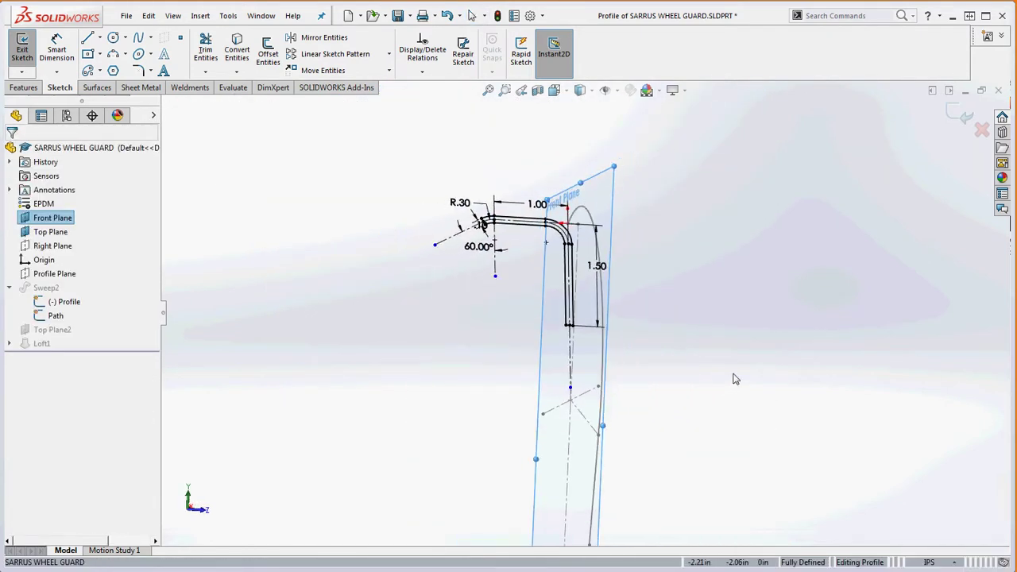
Try to mirror all the profile's sketch entities, without keeping a copy, about the new vertical centerline.
mouse_move(388, 134)
mouse_down()
mouse_move(562, 349)
mouse_move(679, 345)
mouse_up()
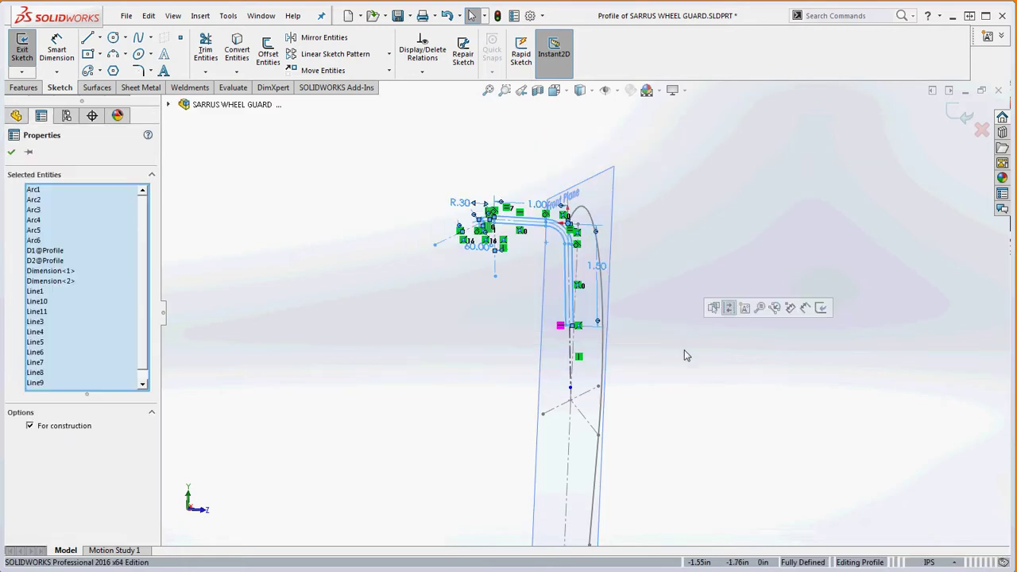
click(318, 37)
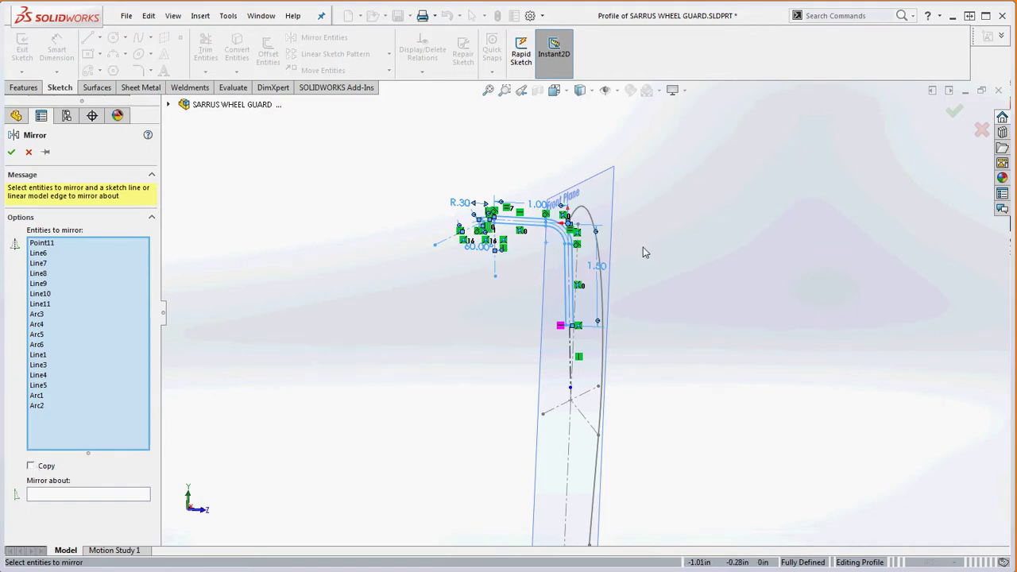
click(110, 495)
scroll(591, 373, down, 5)
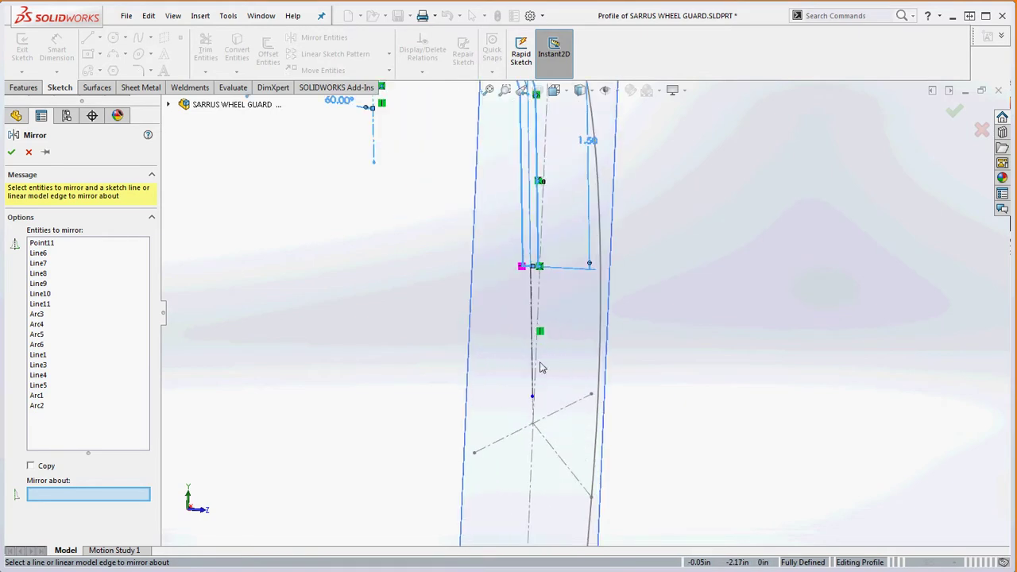
click(537, 312)
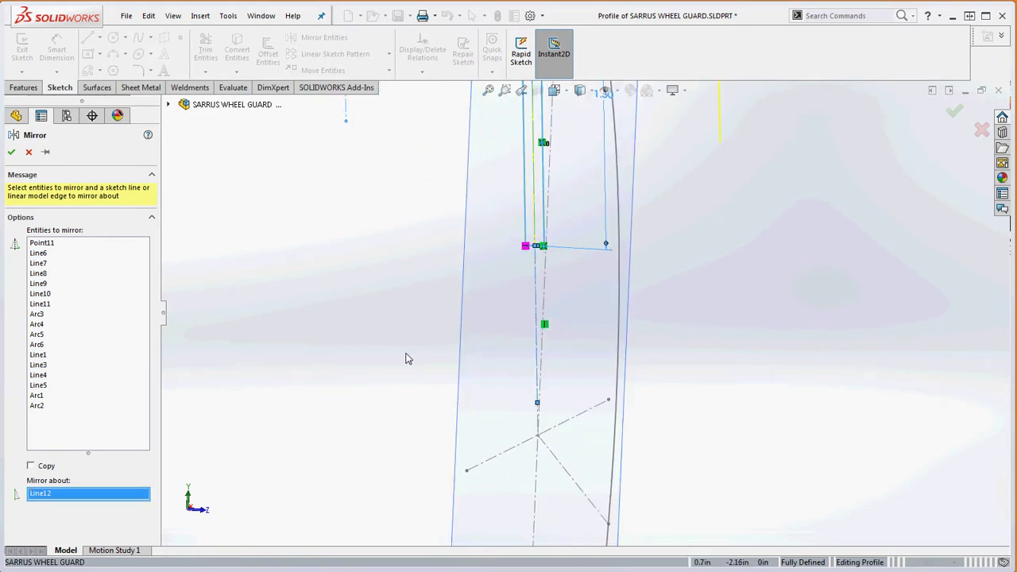
scroll(580, 314, up, 3)
scroll(673, 346, up, 3)
scroll(636, 229, down, 3)
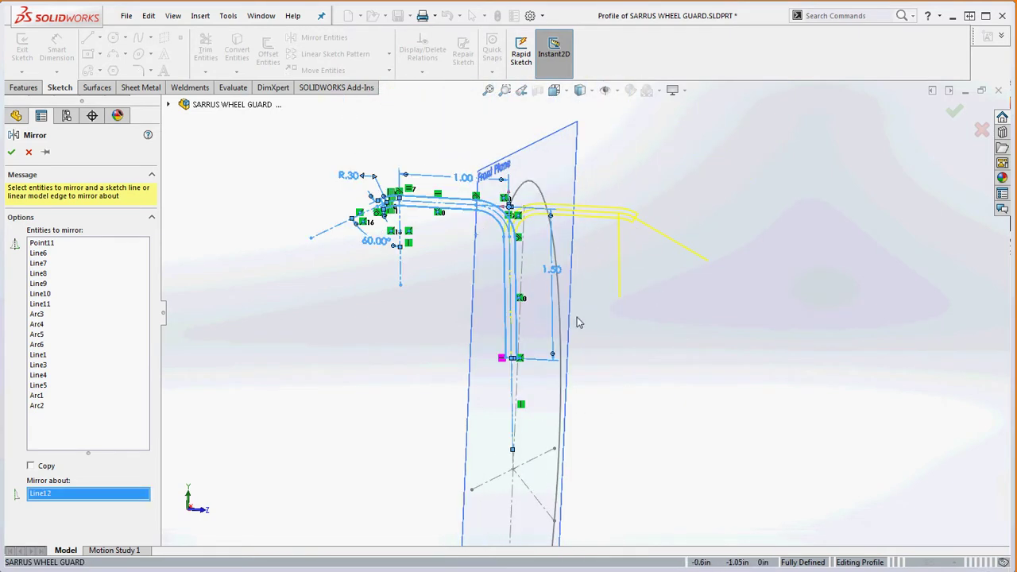
click(11, 152)
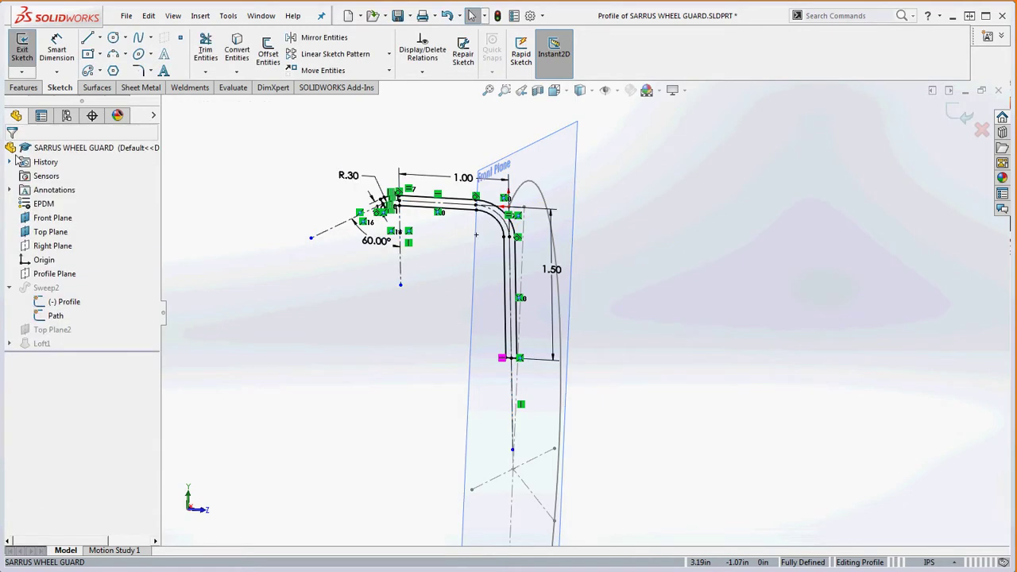
key(Return)
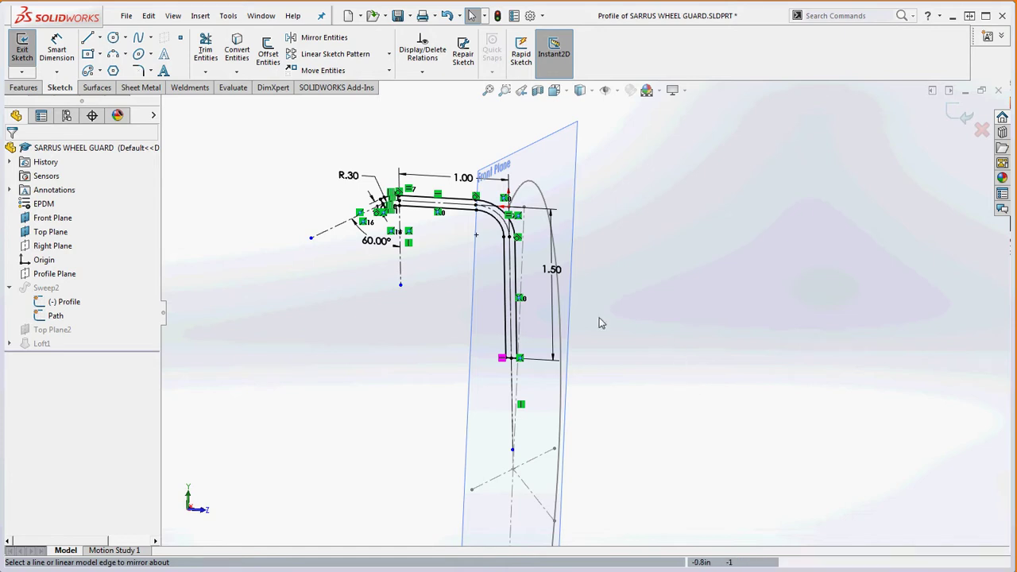
Delete the whole profile from the sketch, including its lines, arcs and dimensions, except for the new vertical centerline.
scroll(408, 228, down, 5)
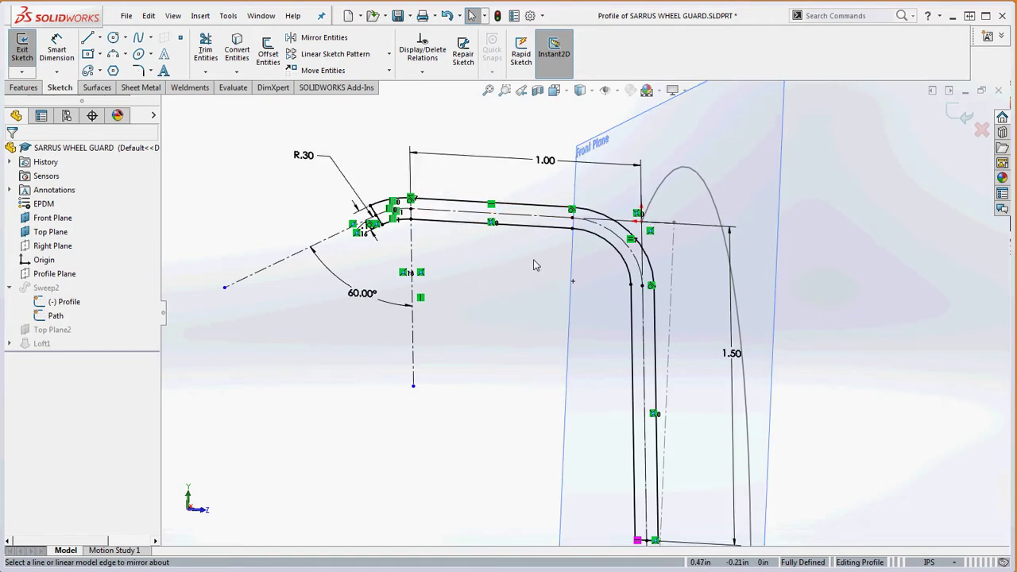
scroll(588, 309, up, 3)
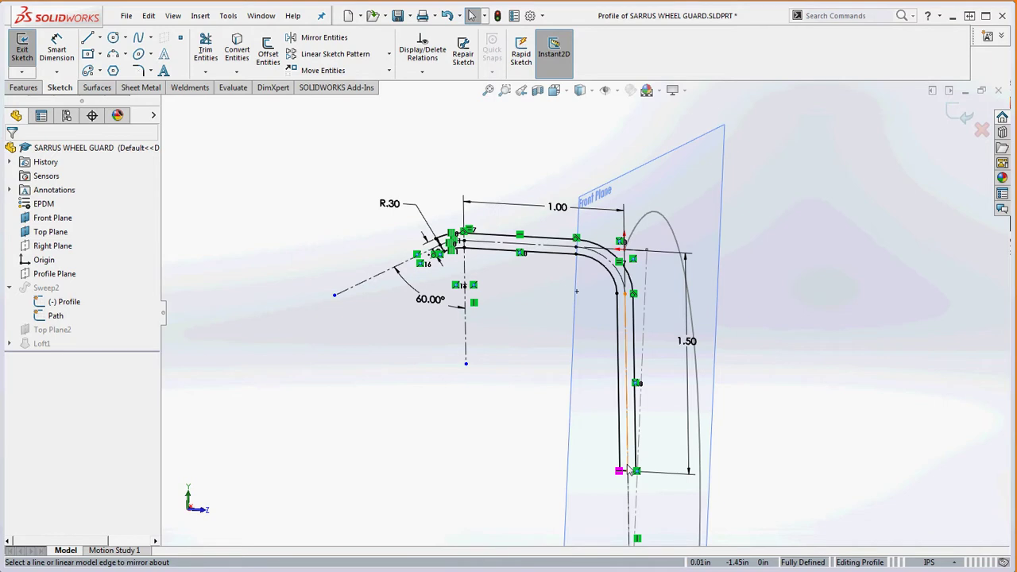
click(642, 256)
middle_drag(813, 268, 616, 258)
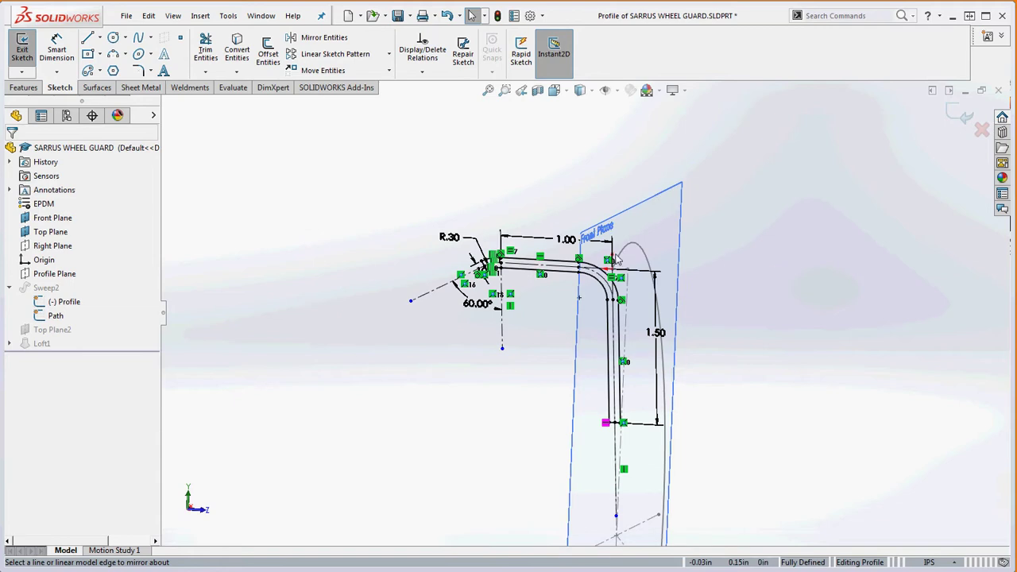
mouse_move(392, 204)
mouse_down()
mouse_move(754, 416)
mouse_move(754, 382)
mouse_up()
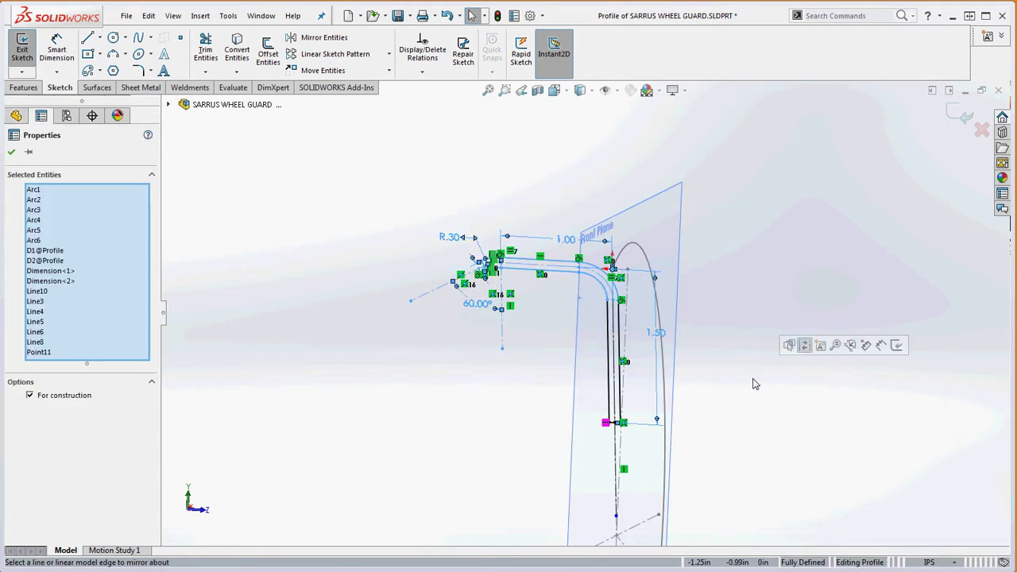
click(754, 384)
drag(549, 210, 689, 460)
key(Delete)
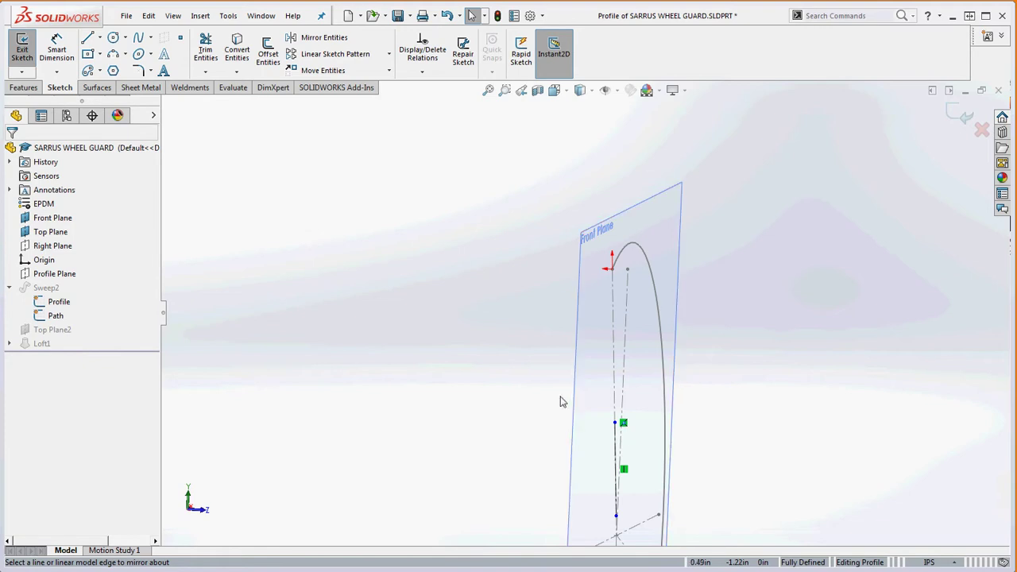
Delete the leftover centerline and draw a vertical line about 1.27 in long down from the origin.
mouse_move(561, 397)
mouse_down()
mouse_move(676, 545)
mouse_move(677, 536)
mouse_up()
key(Delete)
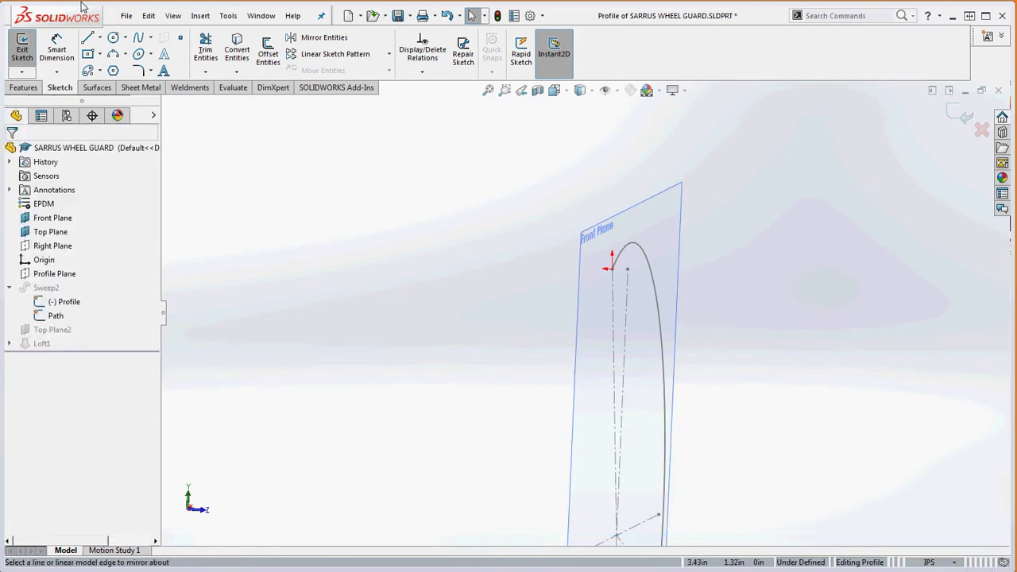
click(88, 37)
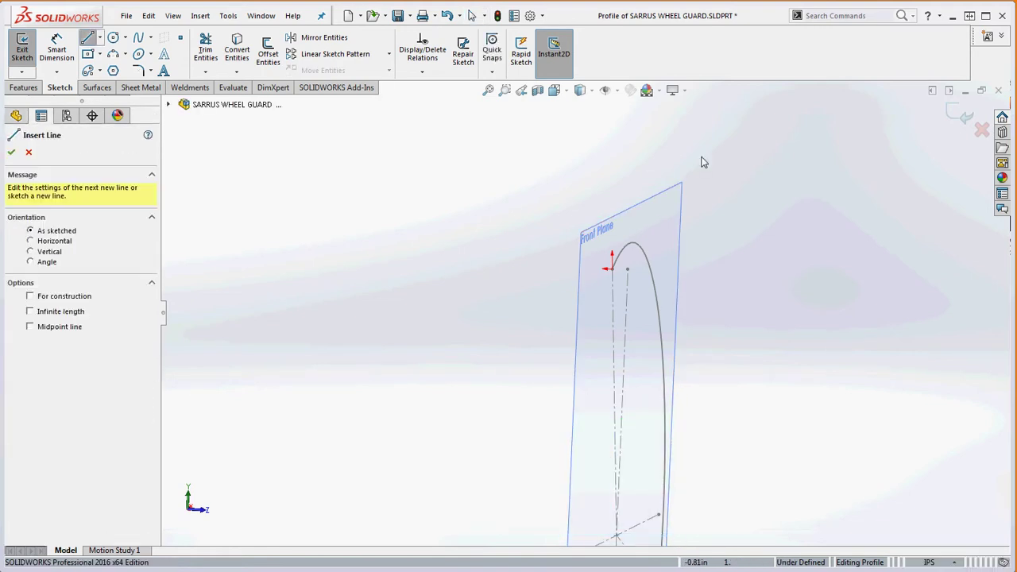
click(612, 270)
click(614, 398)
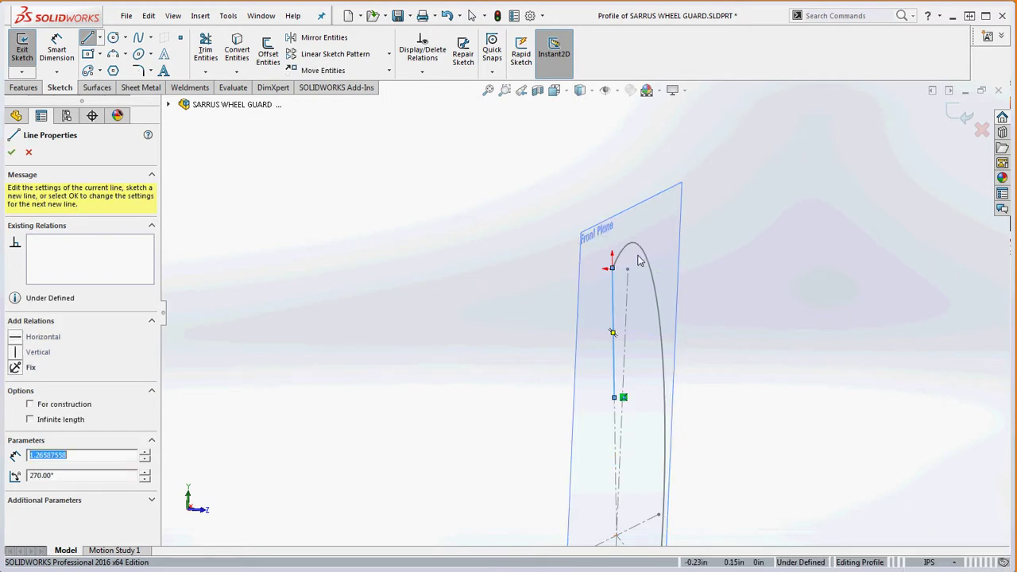
Draw a horizontal line about 0.93 in long from the origin toward the opposite side, ending in a short tangent arc that curves downward.
click(612, 269)
click(715, 273)
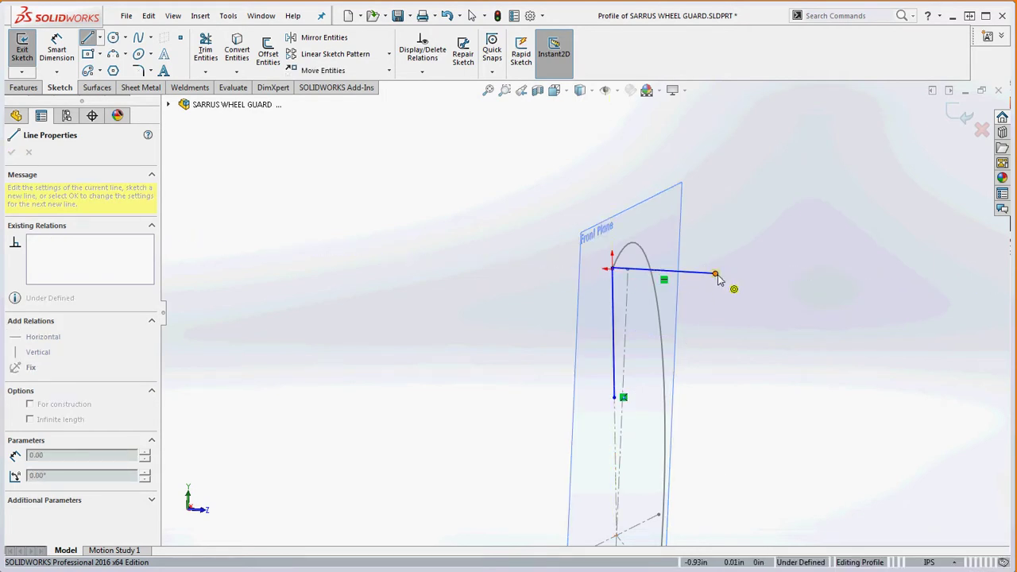
mouse_move(717, 275)
click(739, 296)
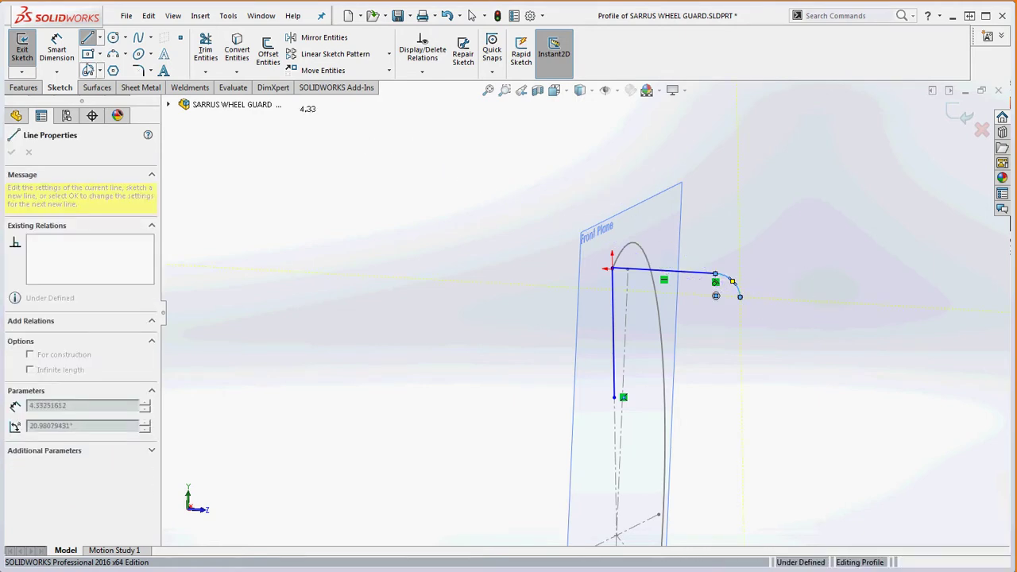
Draw a vertical centerline about 0.61 in long down from the arc's start through its center, and a tangent centerline from the arc's free end.
click(95, 38)
click(100, 38)
click(119, 66)
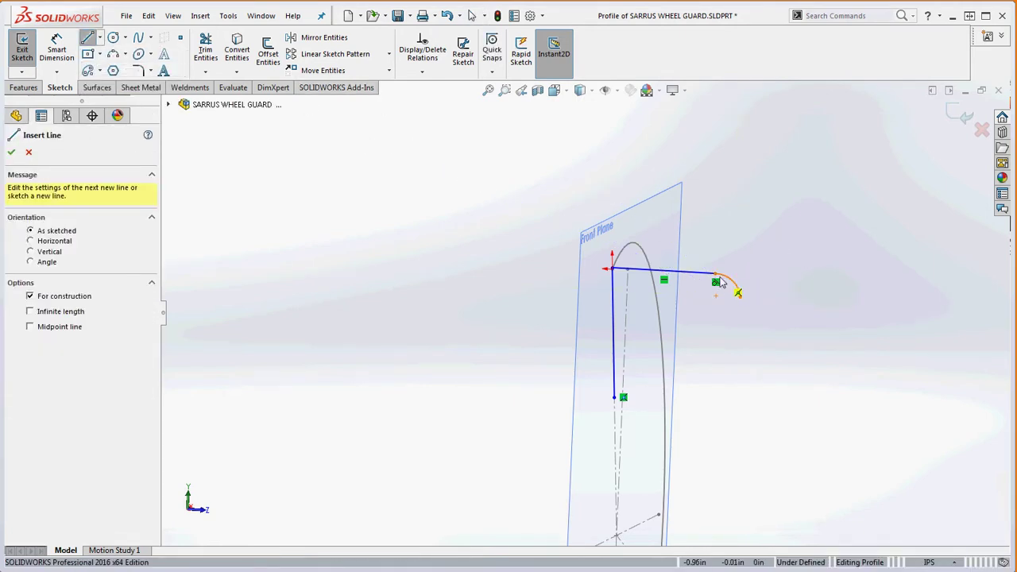
click(739, 296)
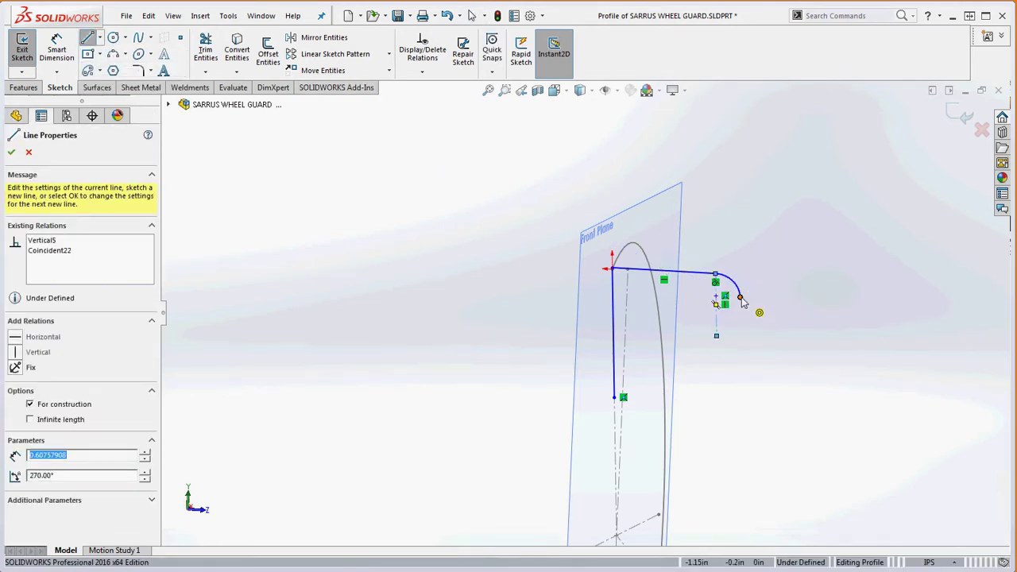
click(761, 337)
key(Escape)
scroll(755, 306, down, 4)
drag(734, 303, 680, 280)
click(711, 226)
key(Escape)
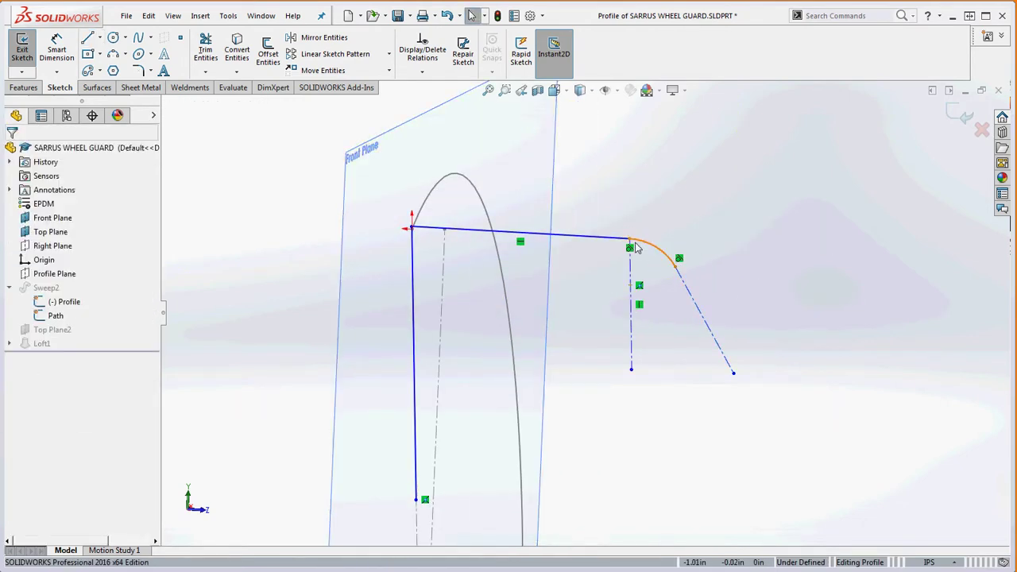
Dimension the angle between the vertical and tangent centerlines at 30 degrees.
click(52, 47)
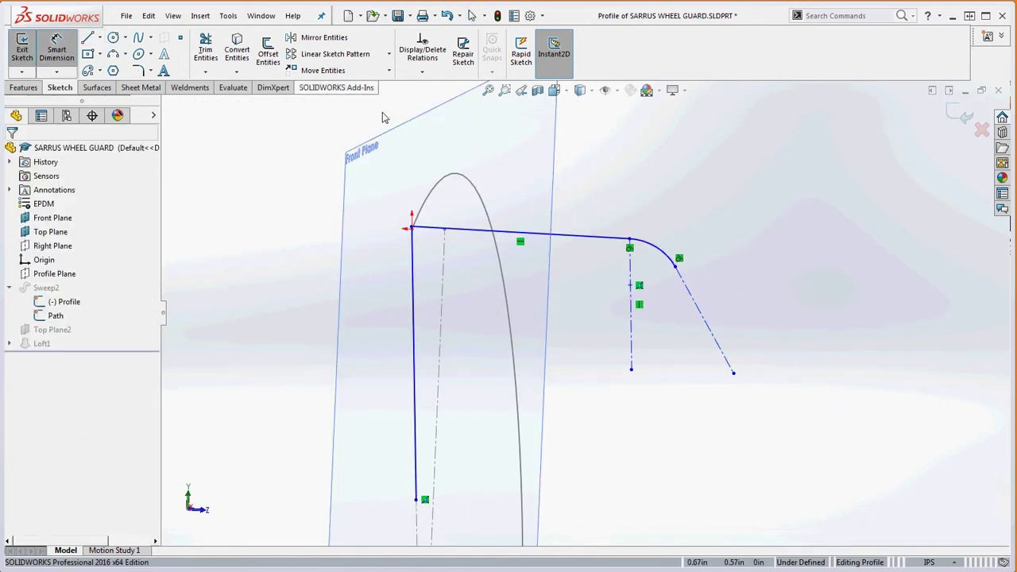
click(634, 339)
click(699, 310)
click(672, 340)
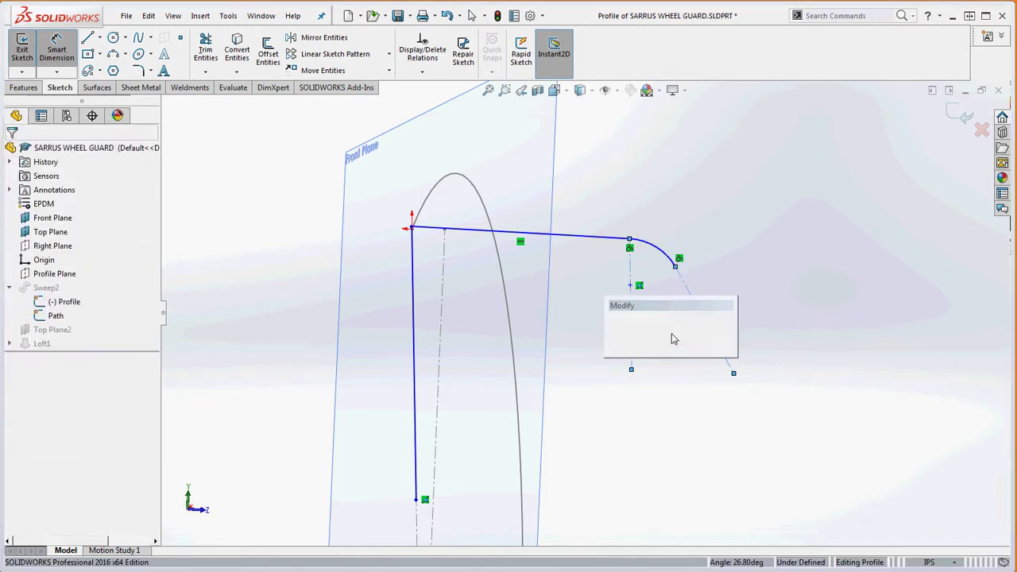
text(30)
key(Return)
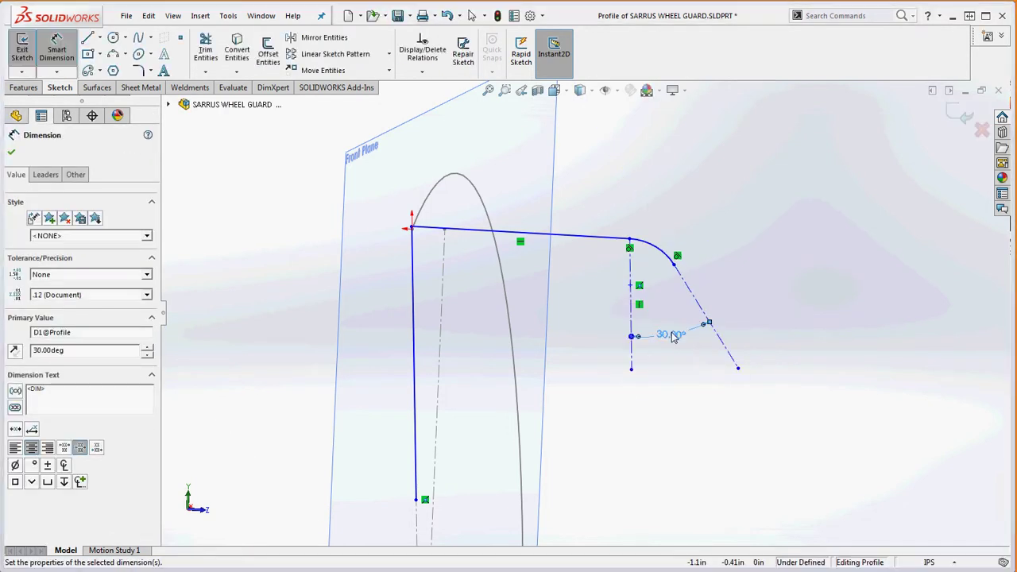
click(813, 286)
Dimension the profile's vertical line at 1.5 in.
middle_drag(811, 282, 452, 253)
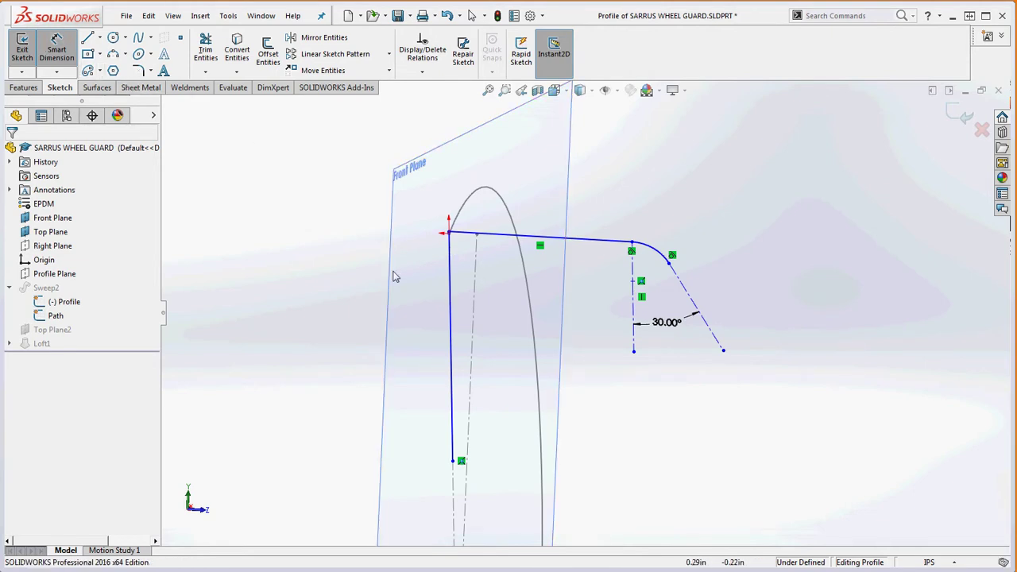
click(456, 333)
click(422, 330)
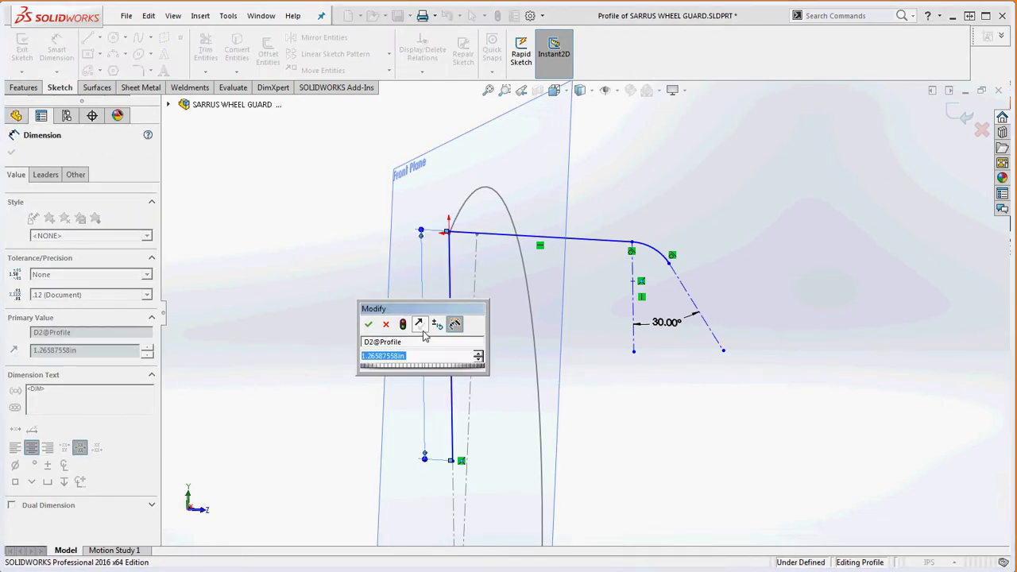
text(1.5)
key(Return)
Dimension the profile's horizontal line at 1 in.
click(540, 194)
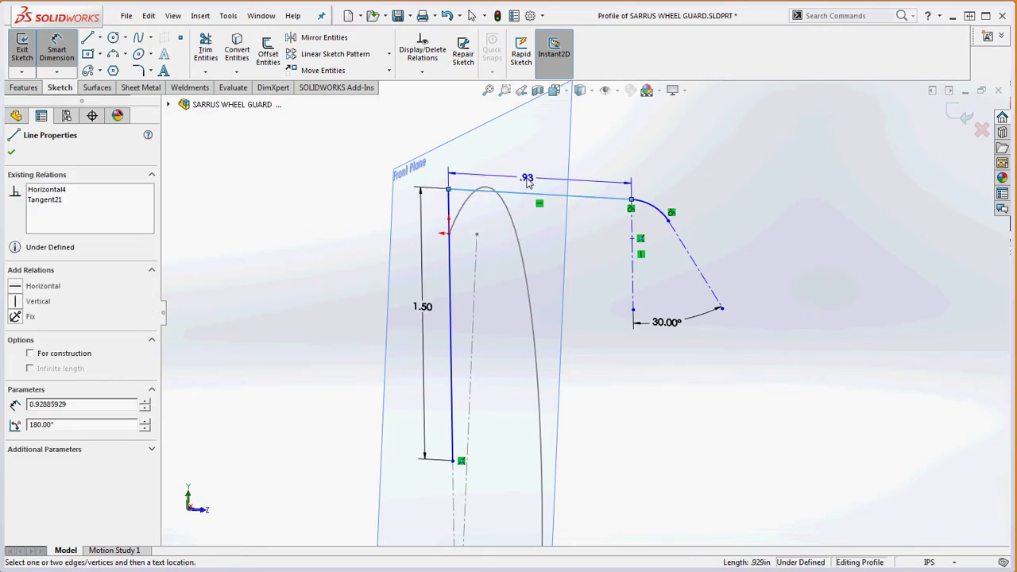
click(530, 172)
text(1)
key(Return)
key(Escape)
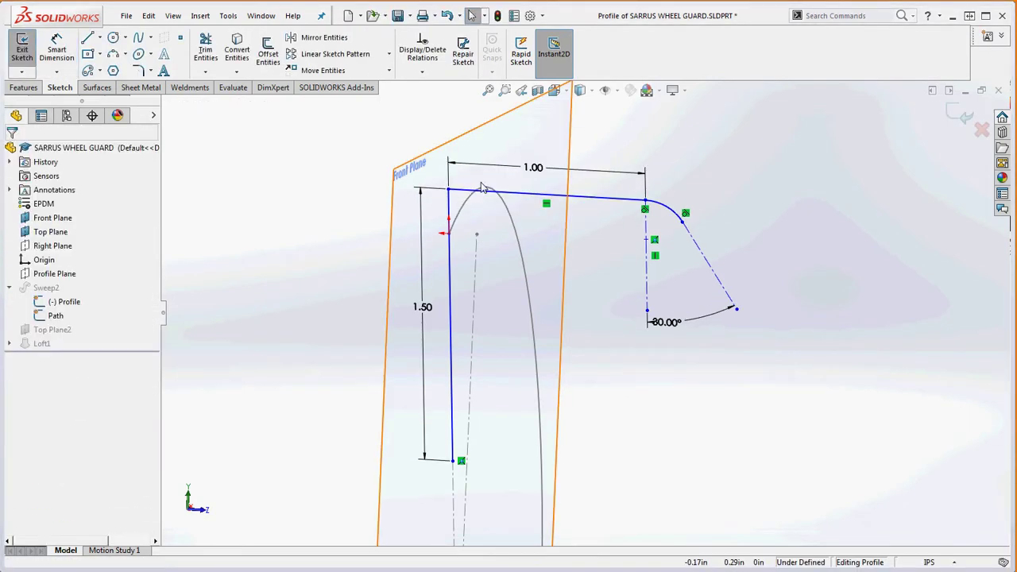
click(448, 191)
ctrl+click(472, 225)
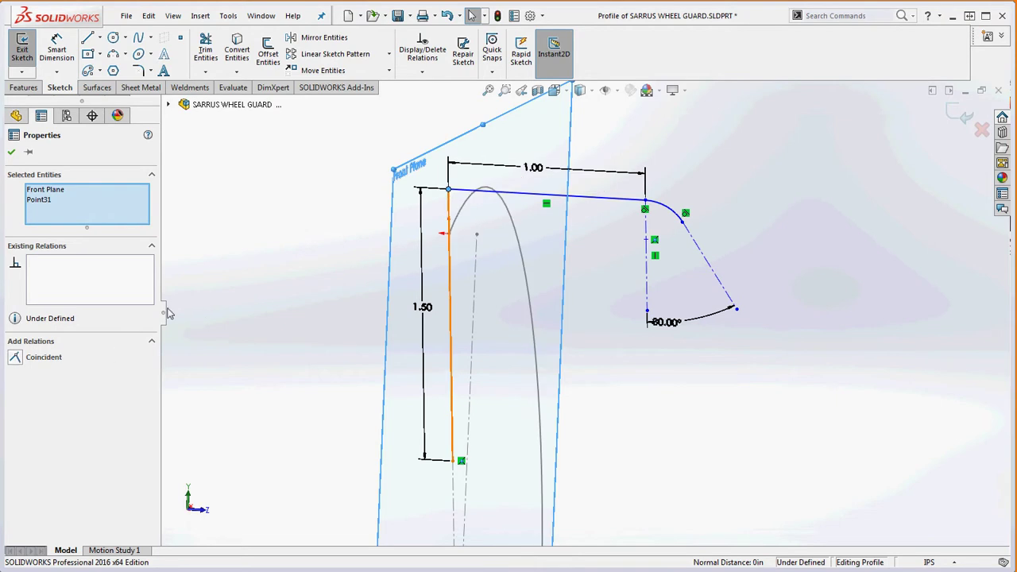
key(Escape)
Add a Pierce relation between the profile's corner point and the arc of the Path sketch.
click(448, 191)
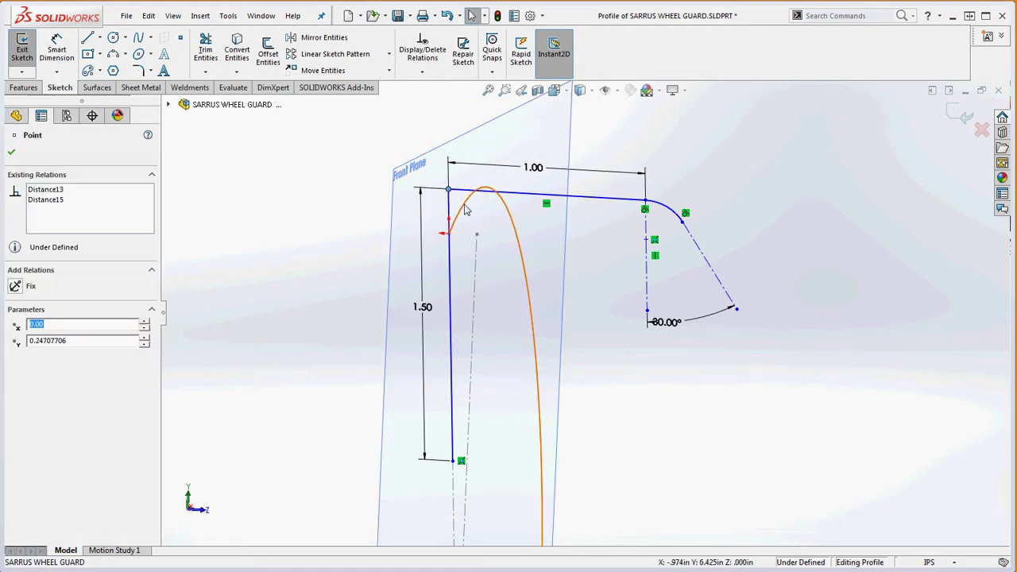
ctrl+click(466, 209)
click(15, 388)
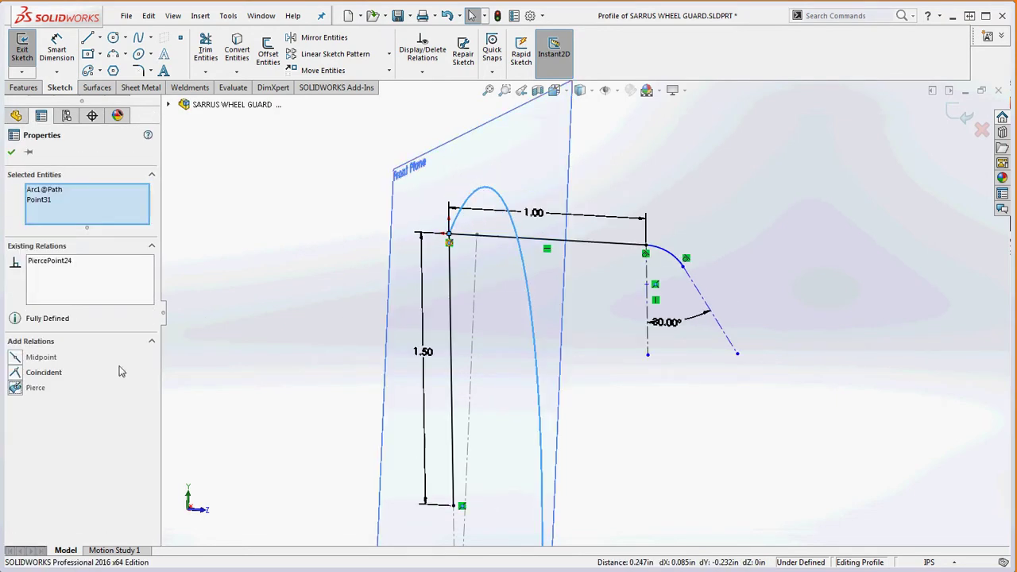
middle_drag(674, 411, 773, 248)
scroll(773, 249, down, 4)
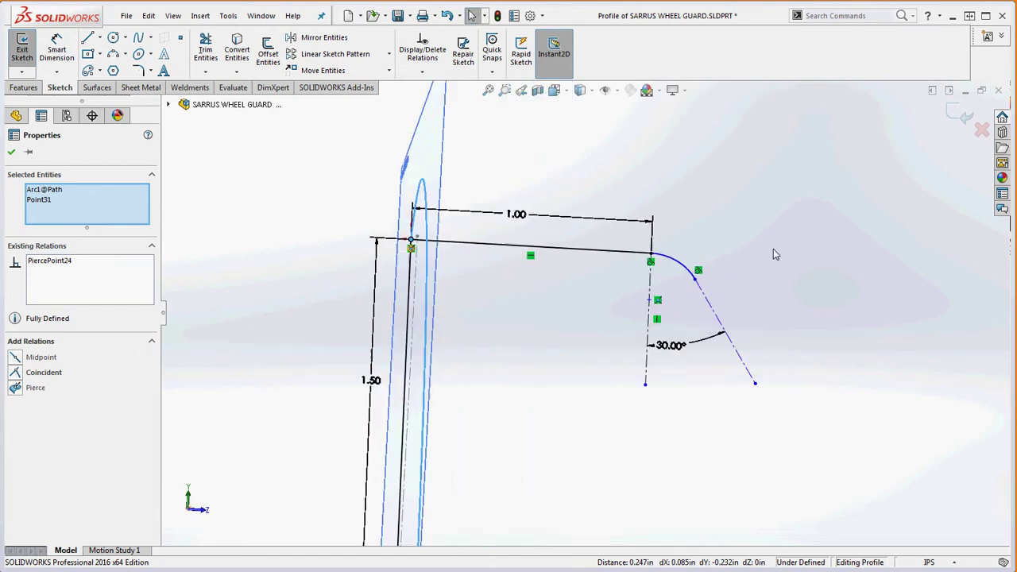
click(642, 298)
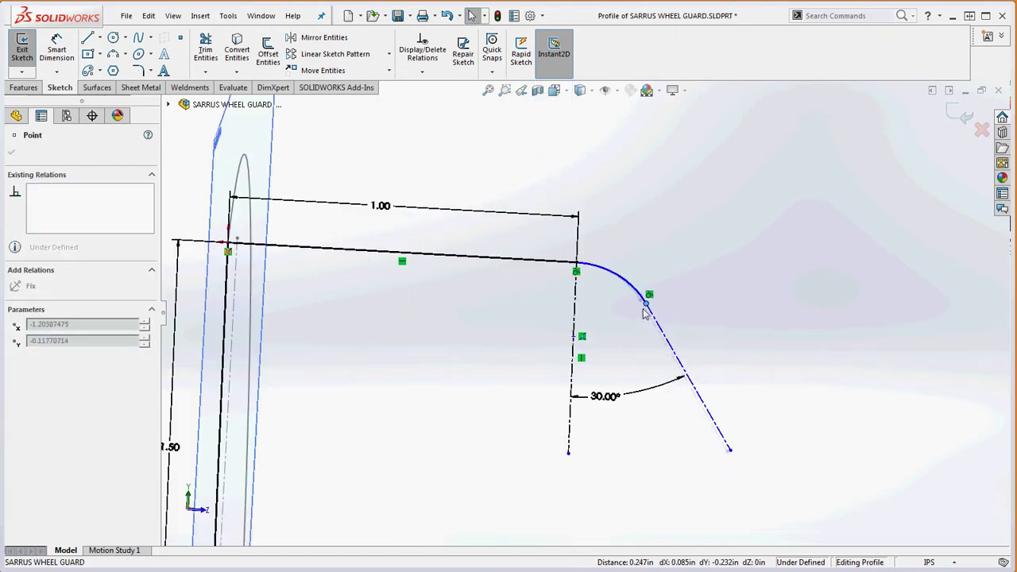
click(821, 302)
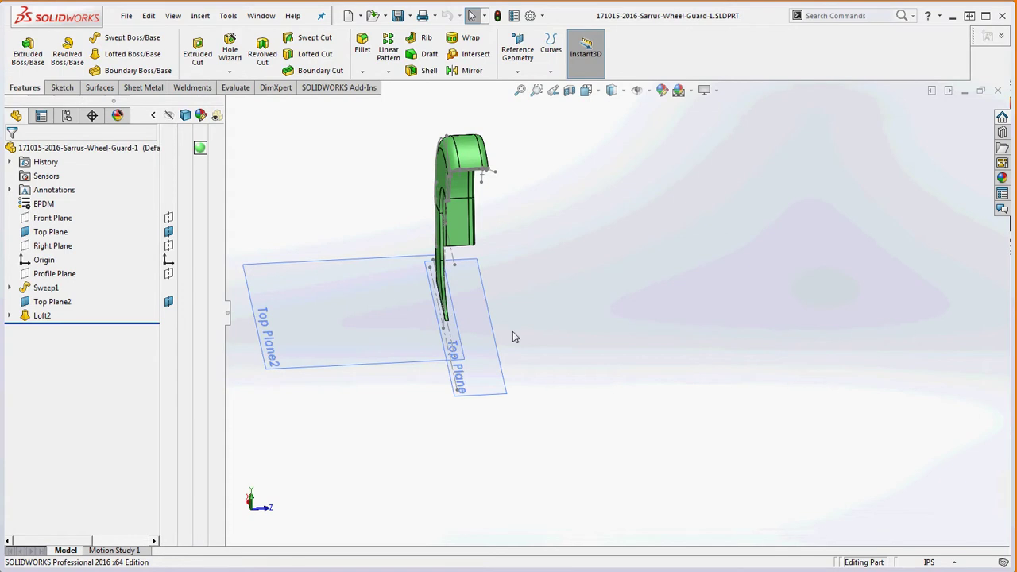
middle_drag(512, 338, 528, 314)
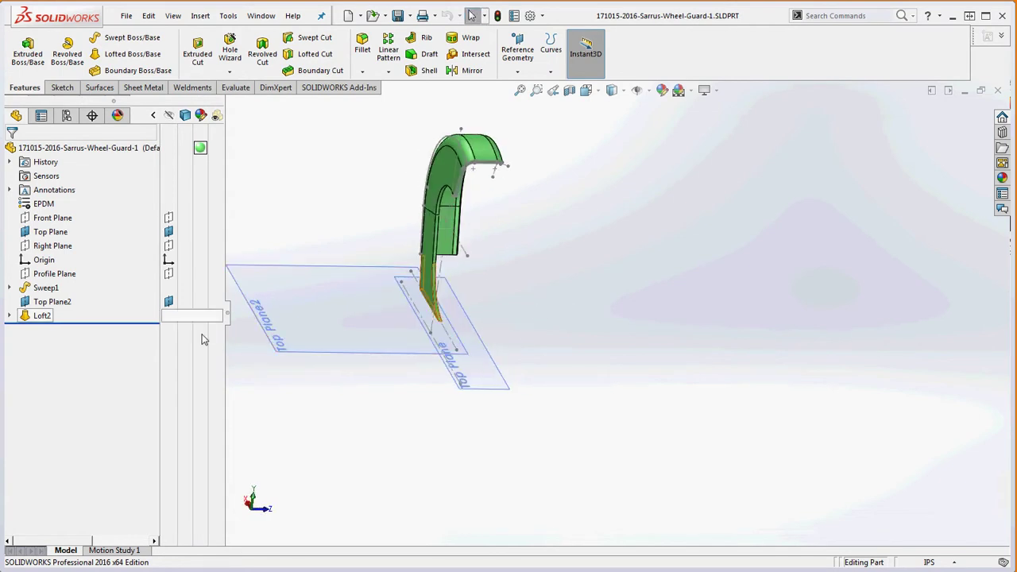
click(9, 288)
right_click(64, 301)
click(70, 266)
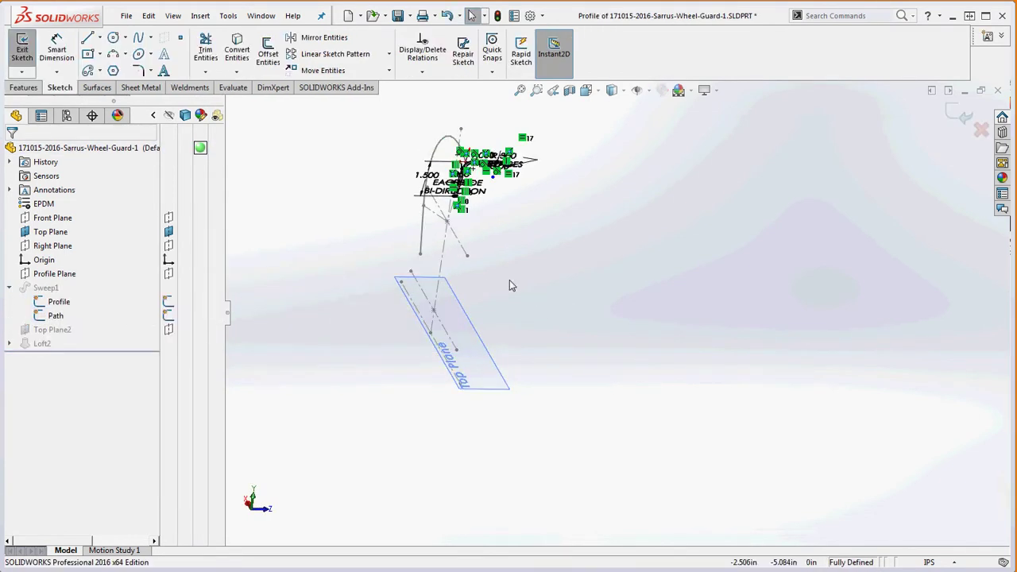
scroll(464, 206, down, 5)
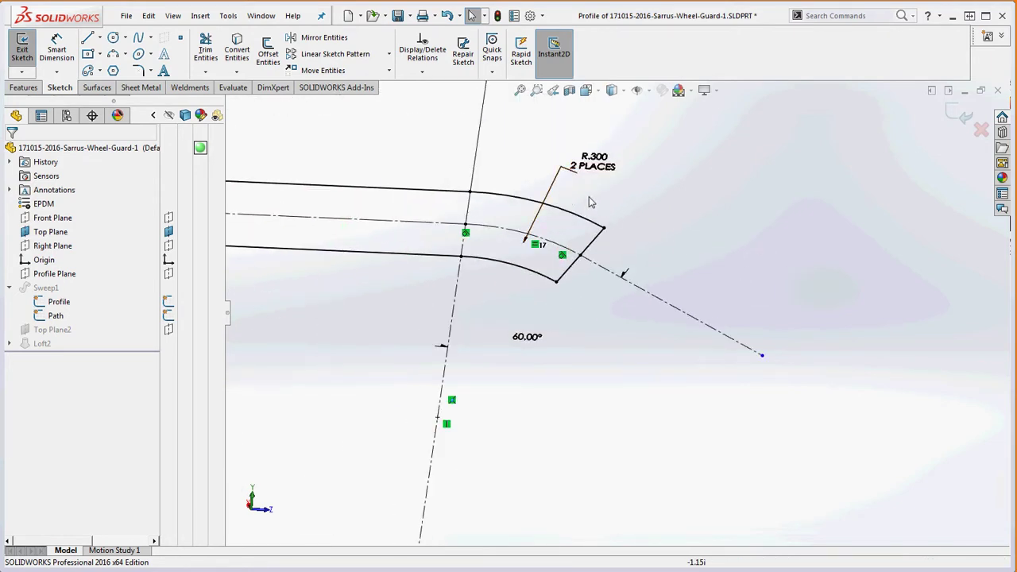
scroll(589, 202, up, 1)
scroll(614, 226, up, 1)
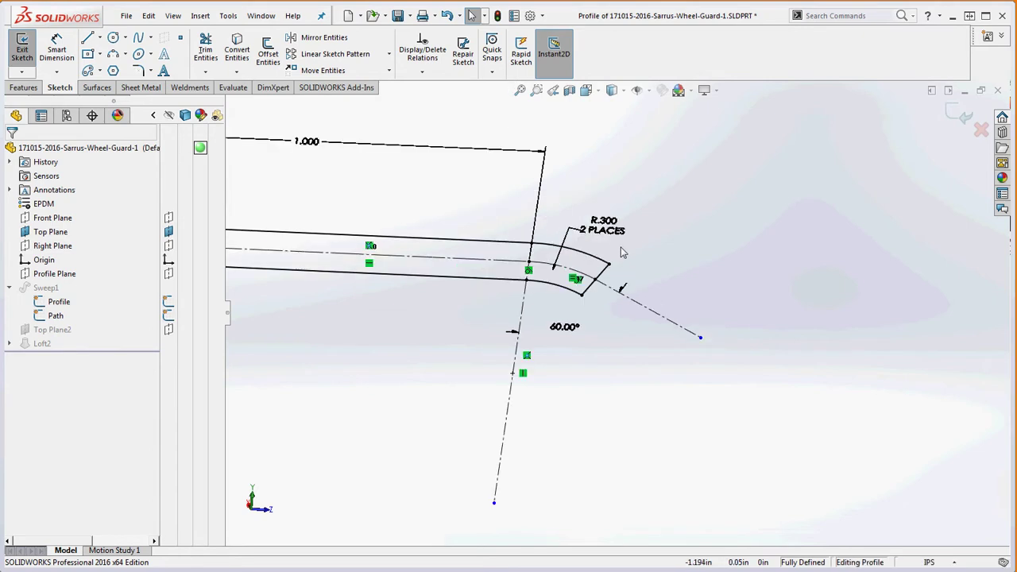
scroll(623, 253, up, 1)
scroll(668, 286, up, 1)
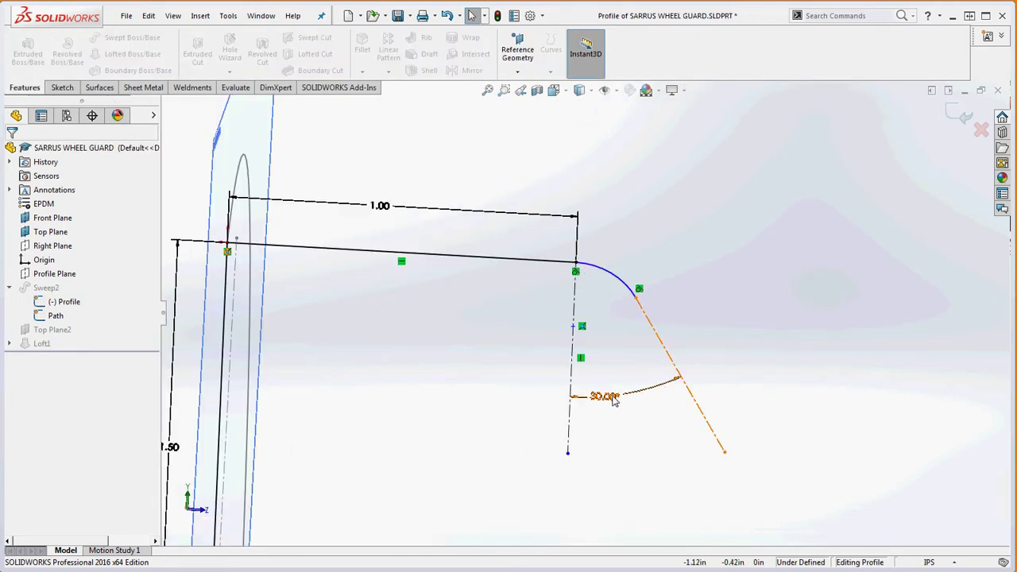
In the SARRUS WHEEL GUARD profile, set the angle between the two centerlines to 60 degrees.
double_click(611, 396)
text(60)
key(Return)
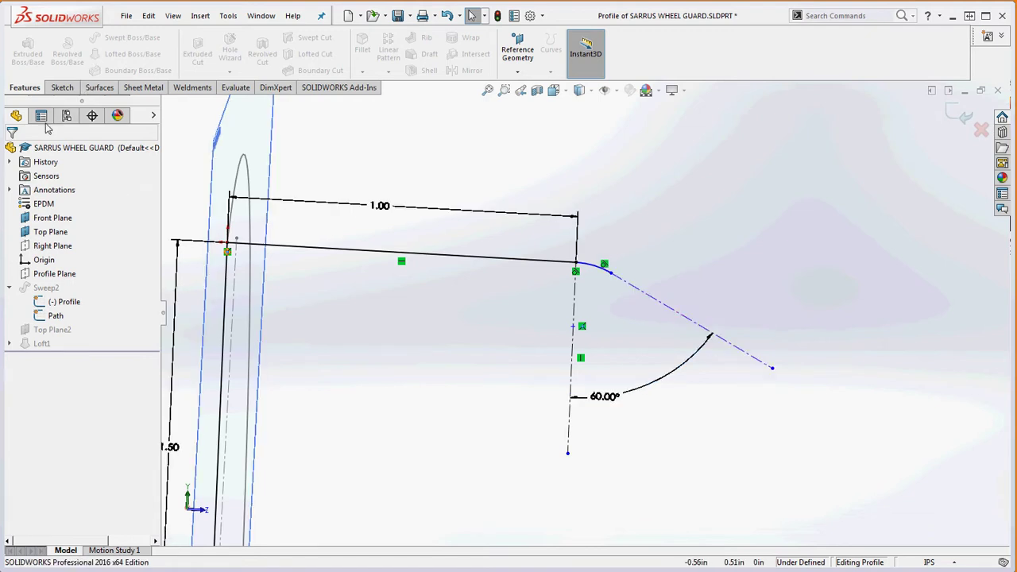
Dimension the radius of the arc at the end of the horizontal line at 0.3 in.
click(60, 88)
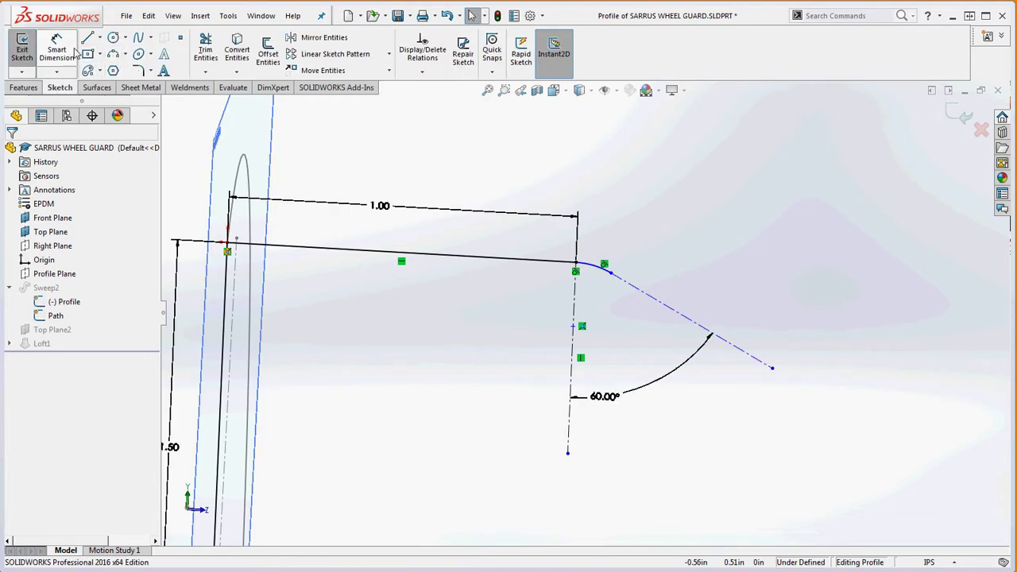
click(597, 271)
click(660, 207)
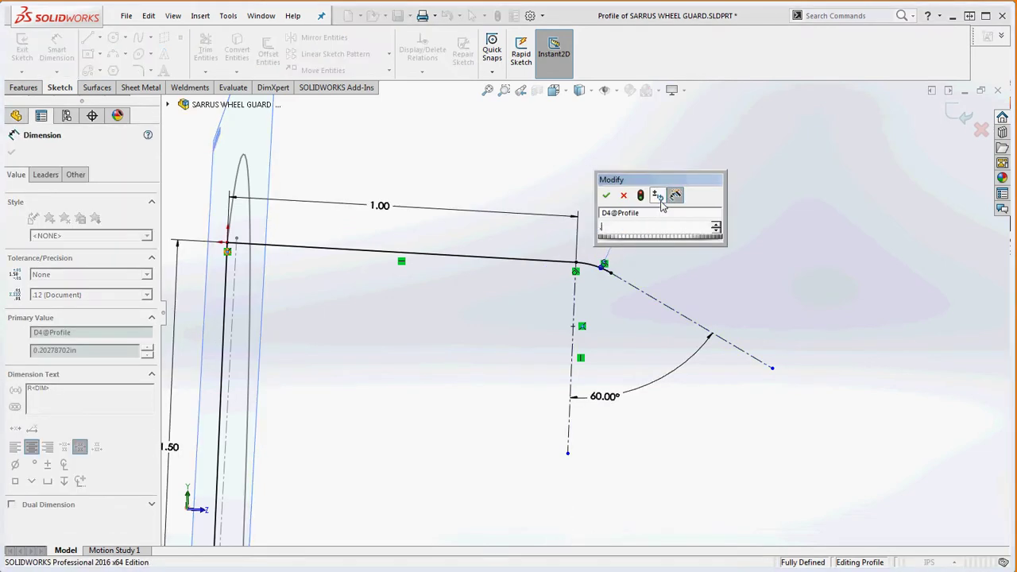
text(.3)
key(Return)
key(Escape)
Add a 0.10 in sketch fillet at the corner between the vertical and horizontal lines.
middle_drag(771, 278, 160, 221)
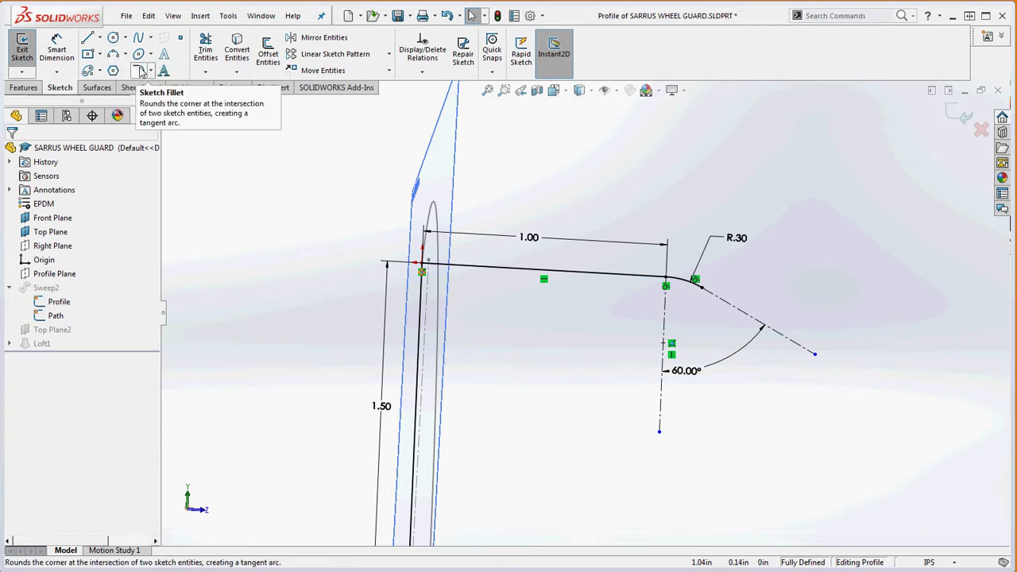
click(138, 70)
click(422, 270)
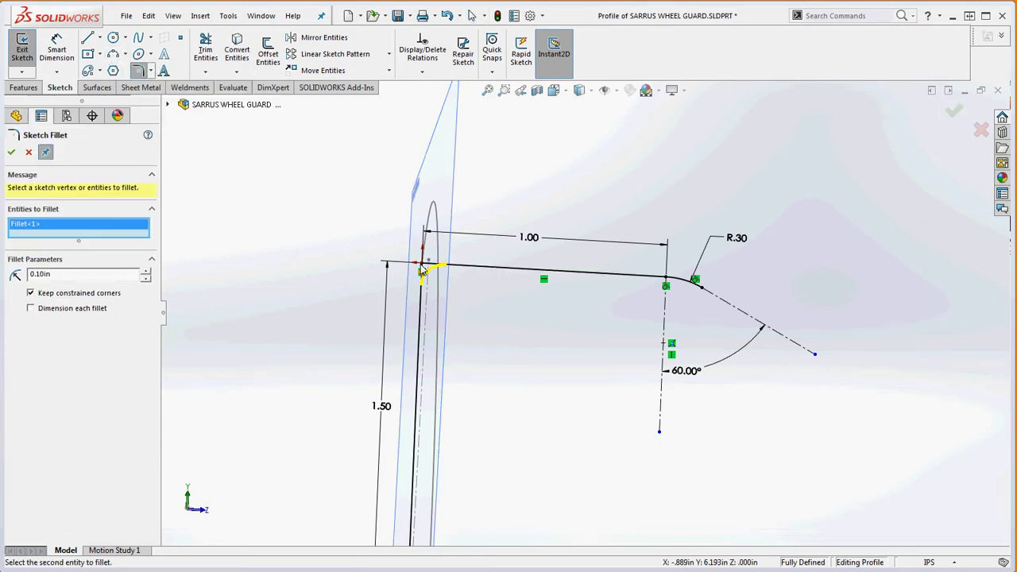
key(Return)
key(Escape)
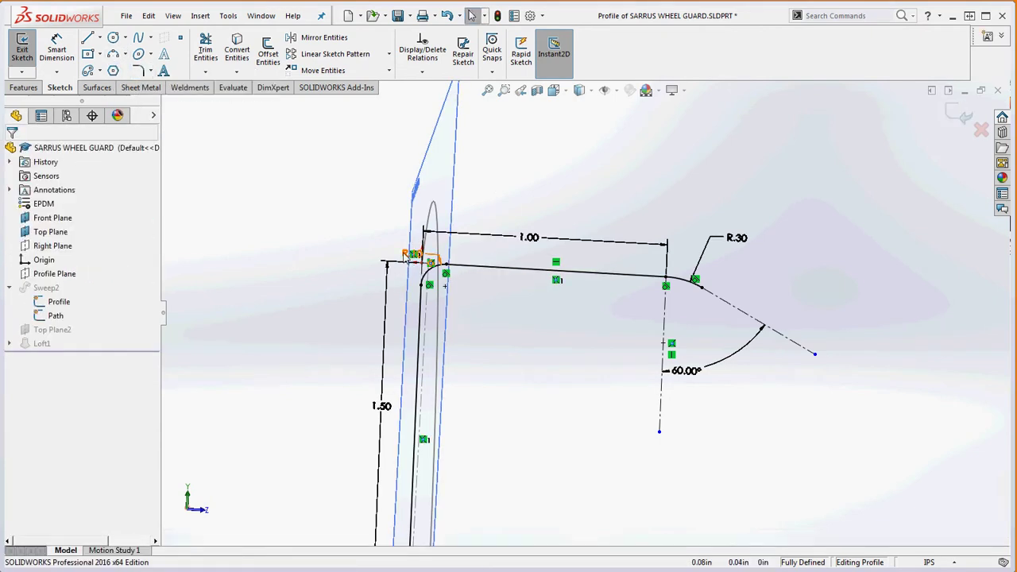
Delete the corner fillet's radius dimension and make the fillet arc equal to the arc at the curved end.
drag(383, 248, 346, 215)
key(Delete)
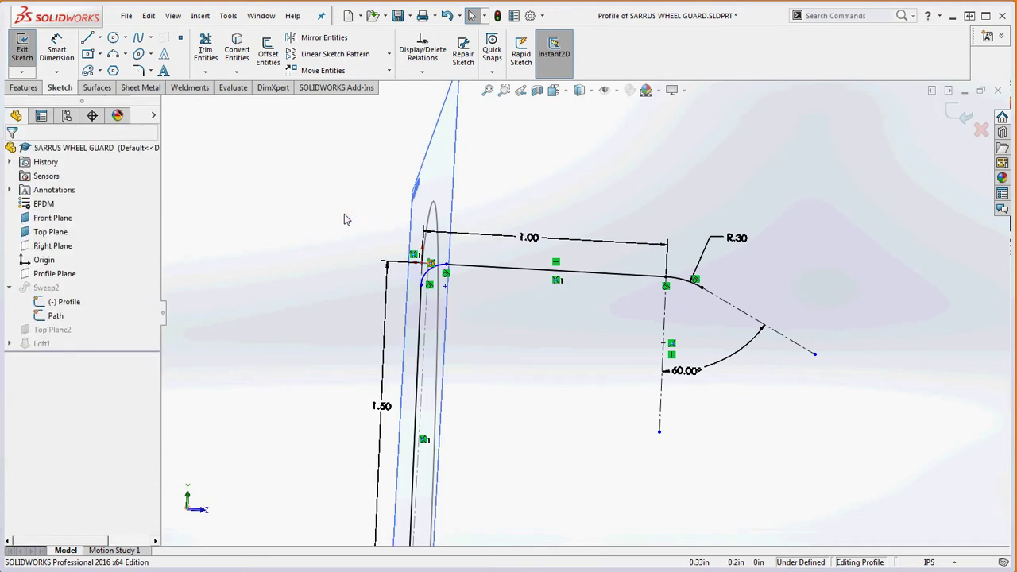
click(428, 271)
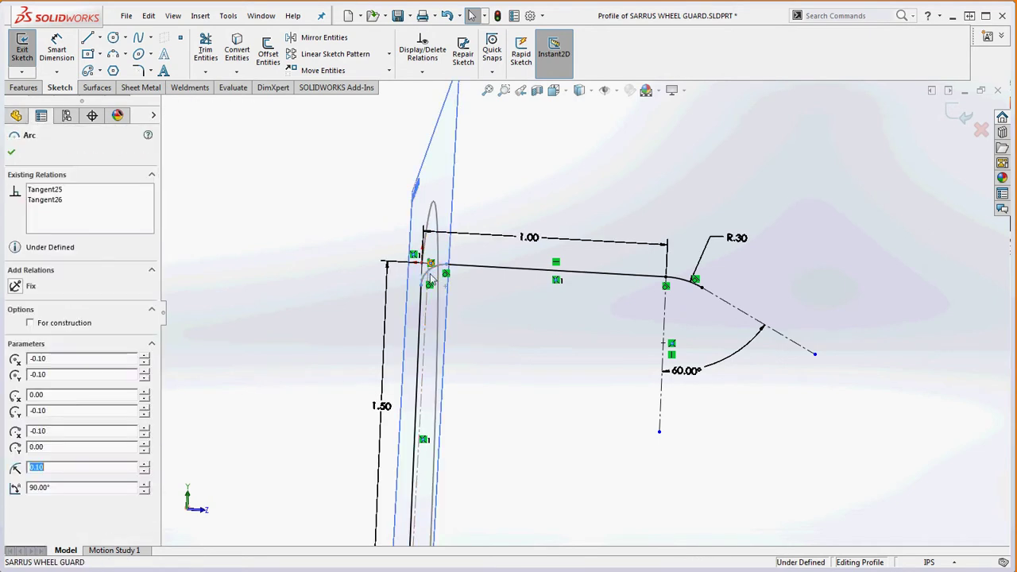
ctrl+click(687, 284)
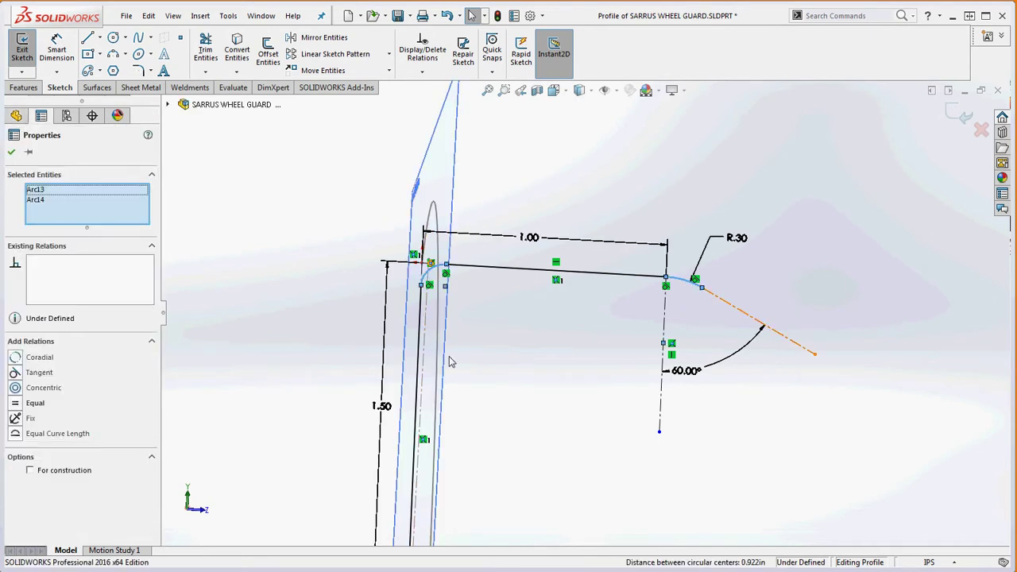
click(35, 403)
click(300, 208)
scroll(300, 207, up, 2)
scroll(457, 433, down, 2)
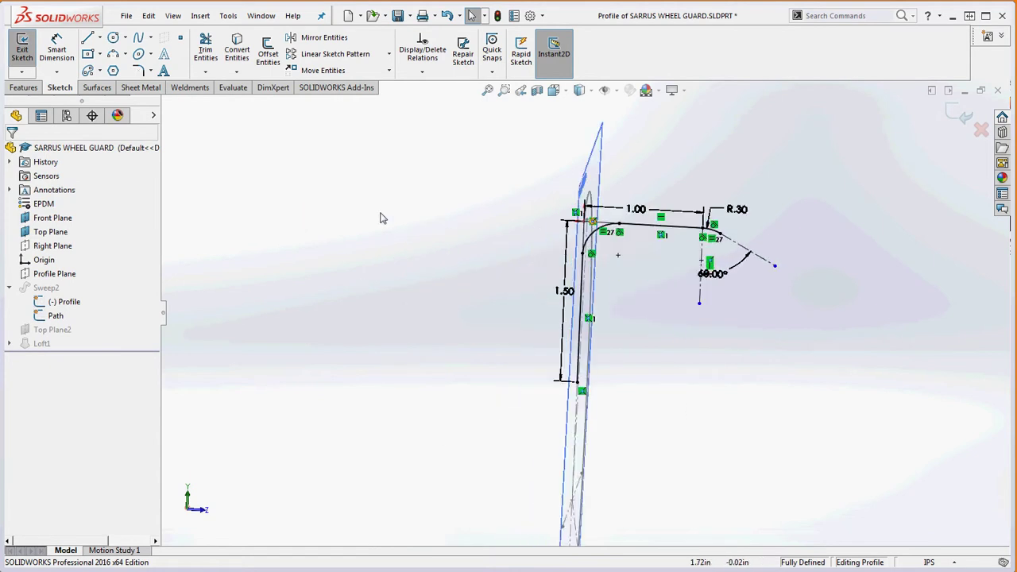
Offset the whole profile chain bi-directionally, without adding dimensions.
click(268, 53)
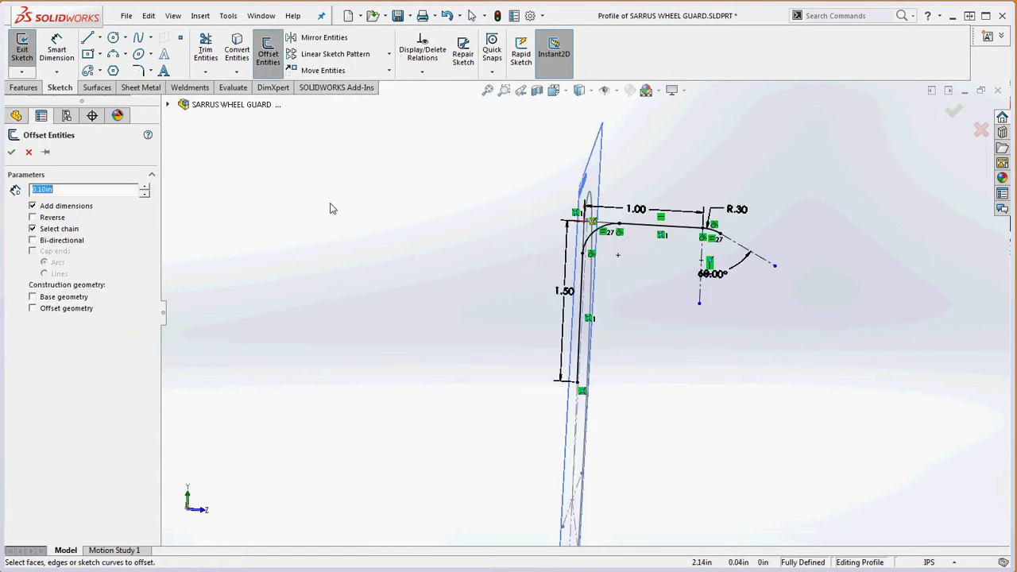
click(32, 240)
scroll(566, 364, down, 3)
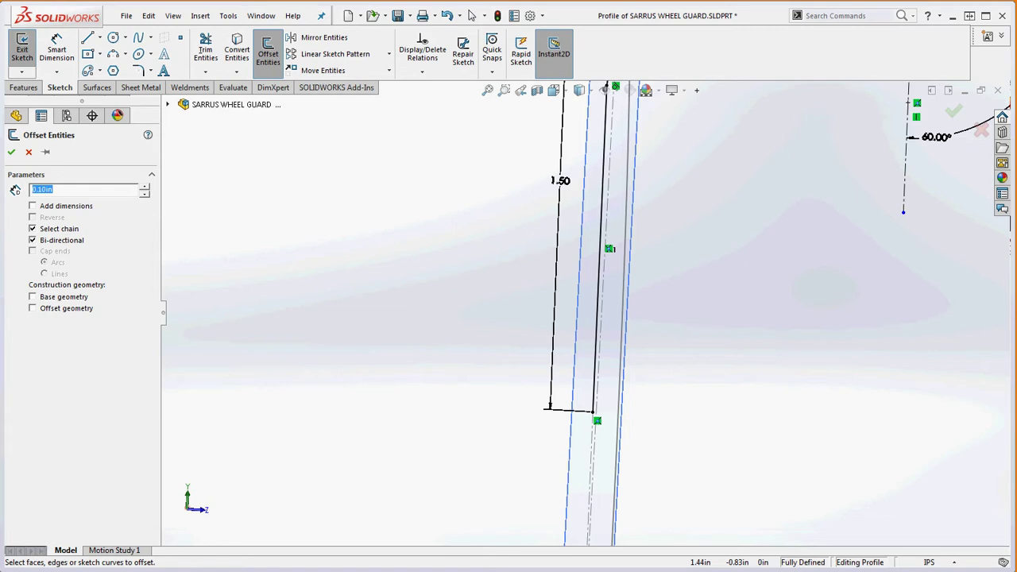
click(597, 351)
click(597, 351)
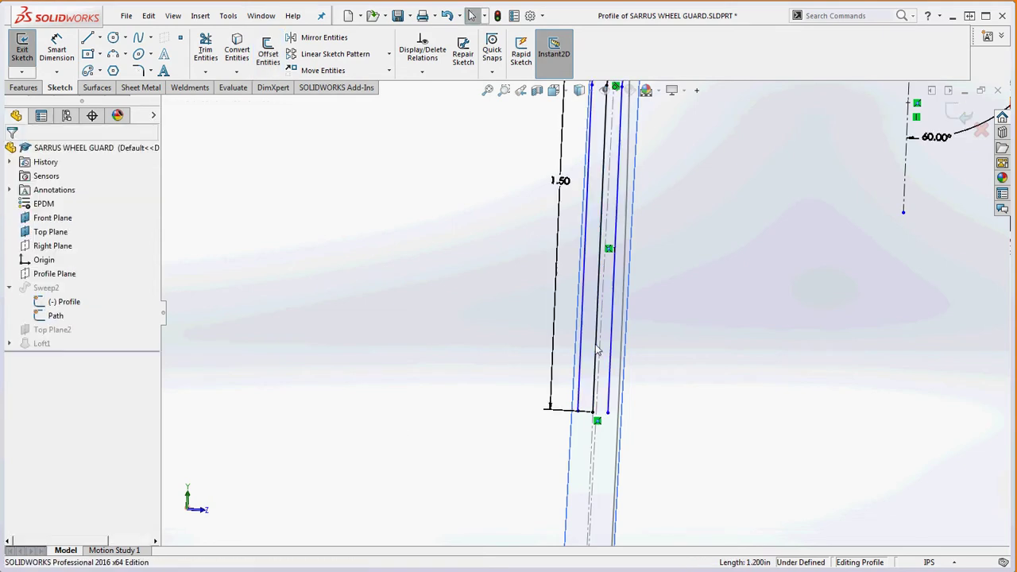
Close the lower end of the profile with a horizontal line between the two offset lines.
click(89, 40)
scroll(714, 443, down, 2)
click(554, 391)
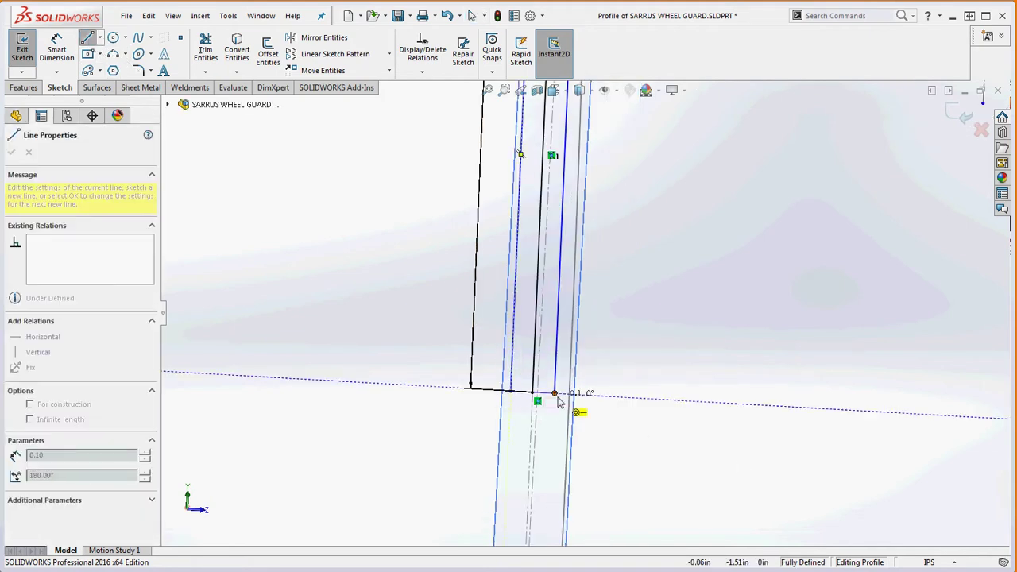
scroll(548, 391, down, 3)
key(Escape)
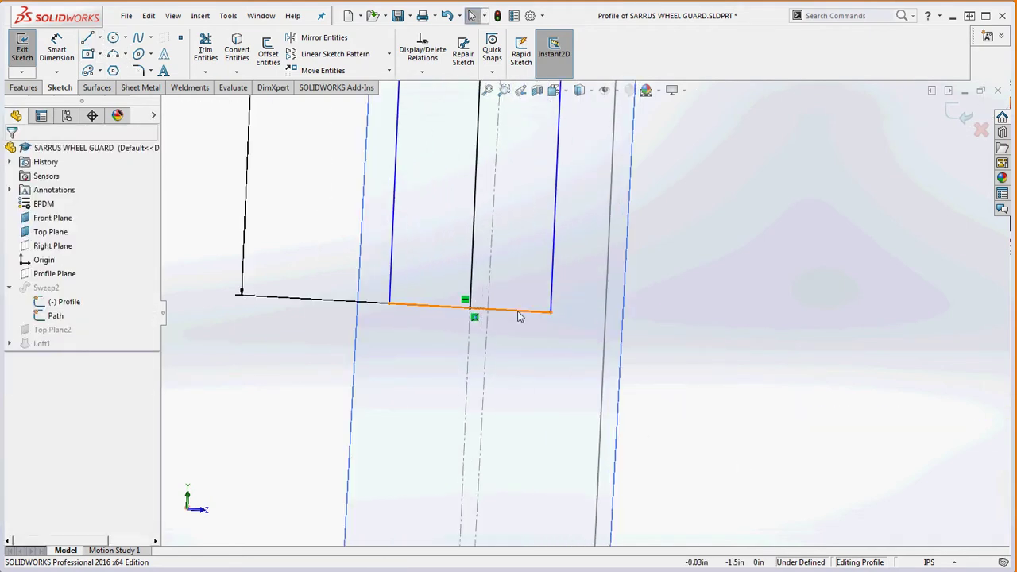
right_click(522, 307)
click(588, 375)
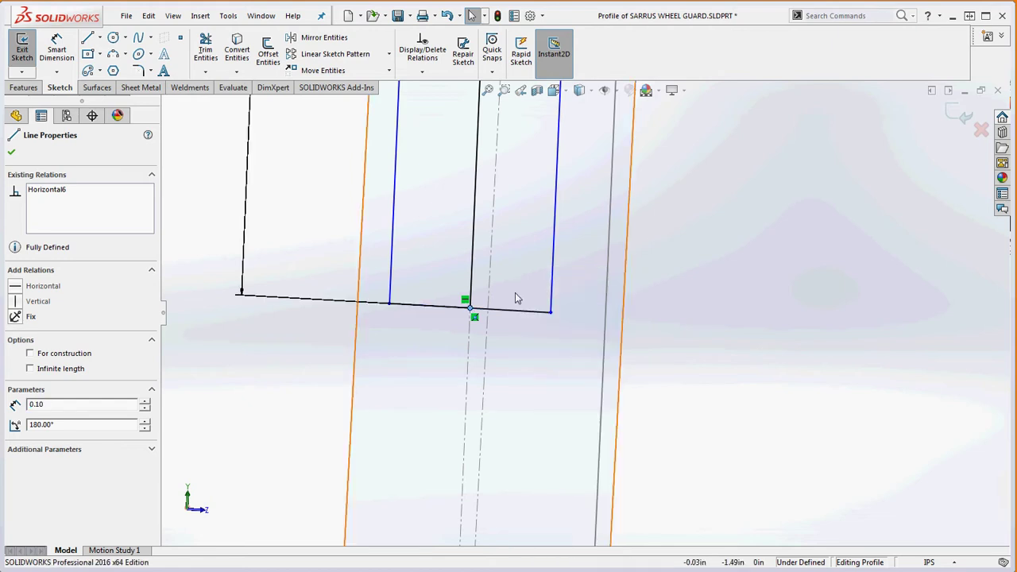
ctrl+click(474, 276)
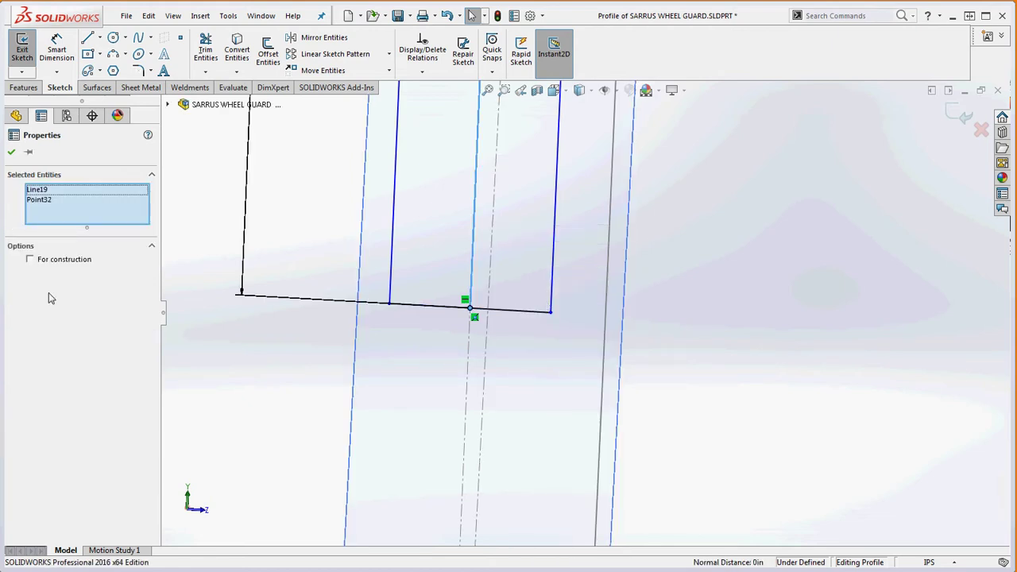
key(Escape)
right_click(515, 316)
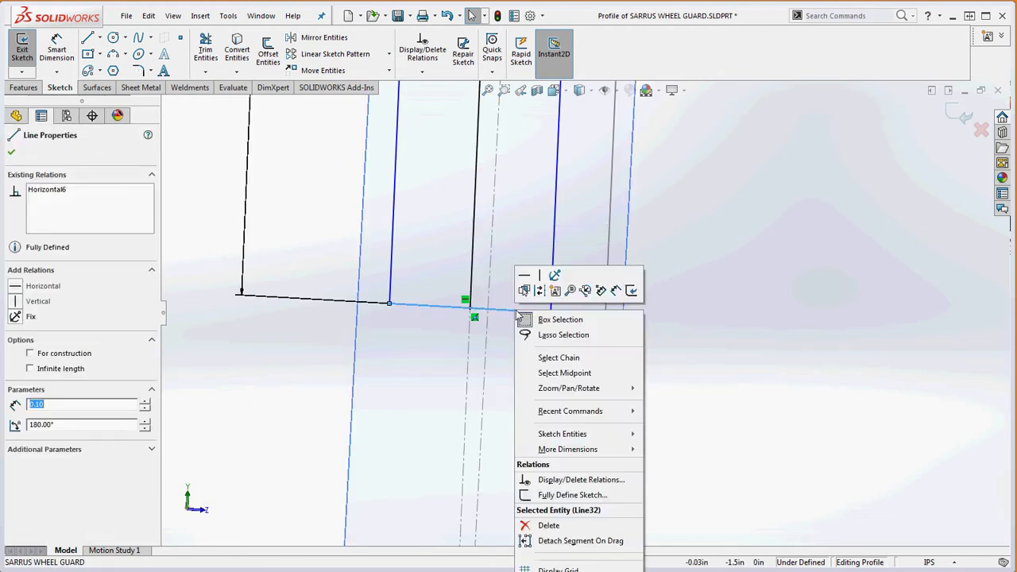
key(Escape)
click(468, 310)
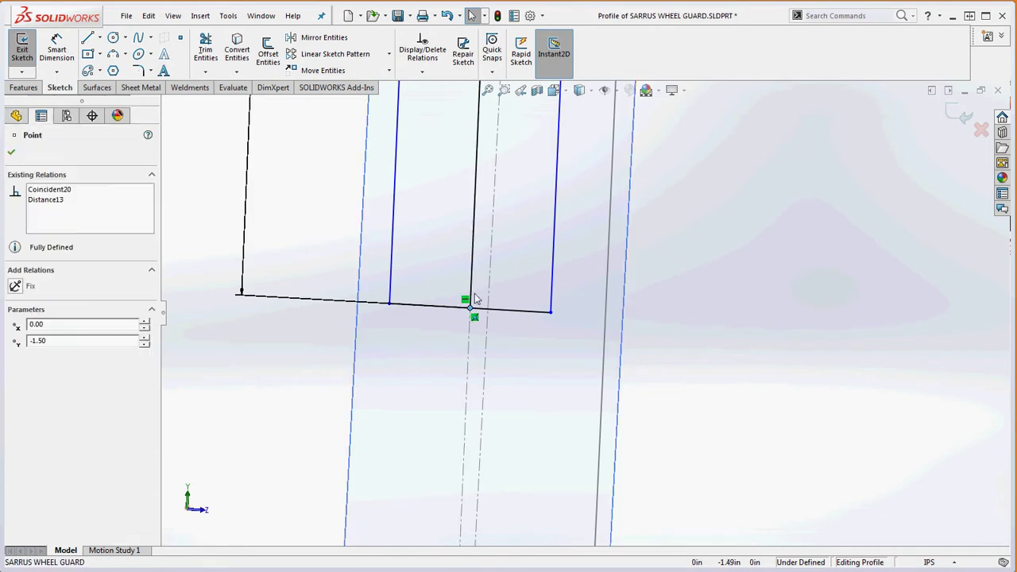
key(Escape)
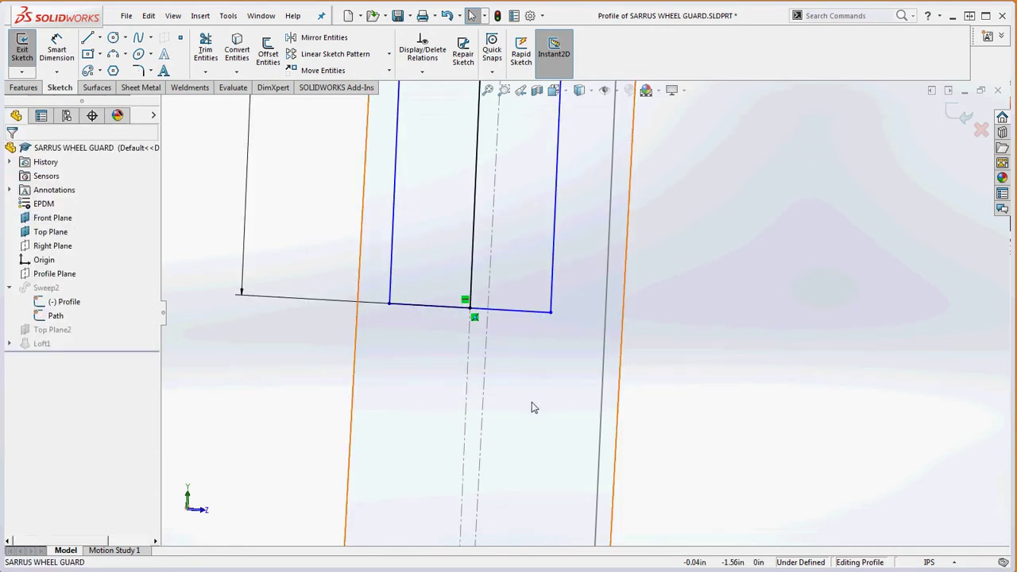
Dimension the distance between the two vertical offset lines at 0.10 in.
mouse_move(534, 408)
middle_down()
mouse_move(615, 447)
mouse_move(627, 325)
middle_up()
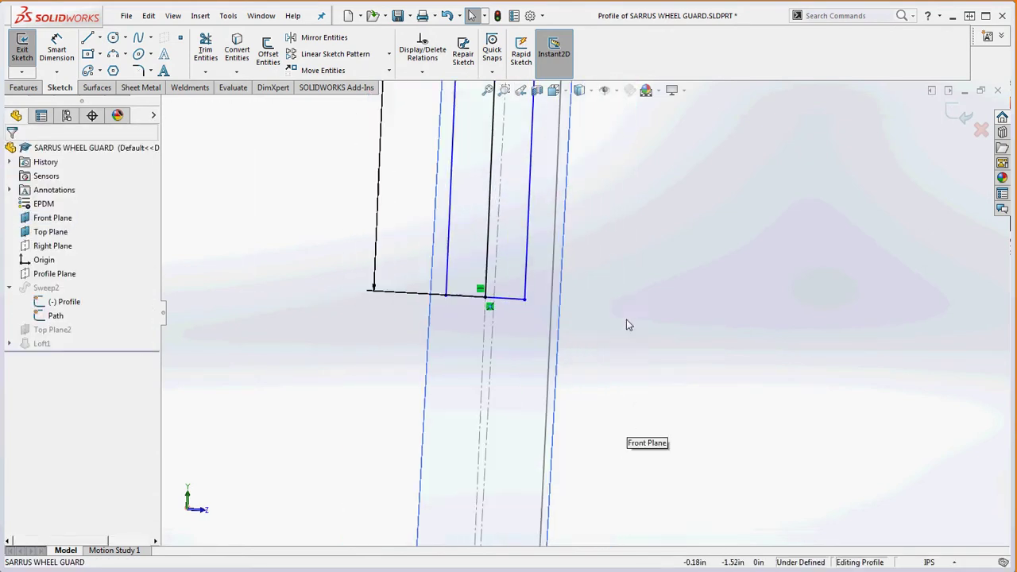
click(53, 50)
click(447, 245)
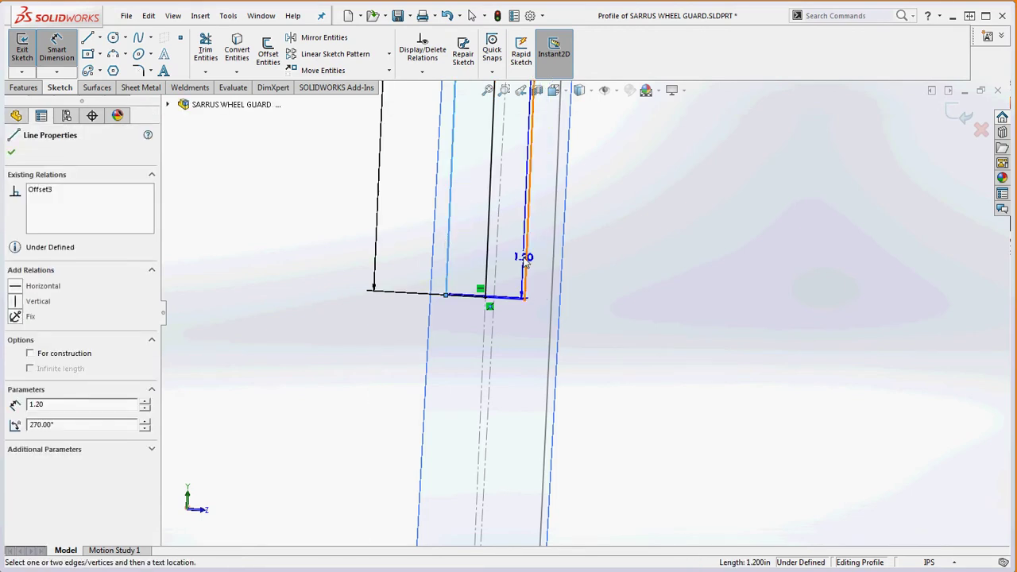
click(526, 257)
click(475, 344)
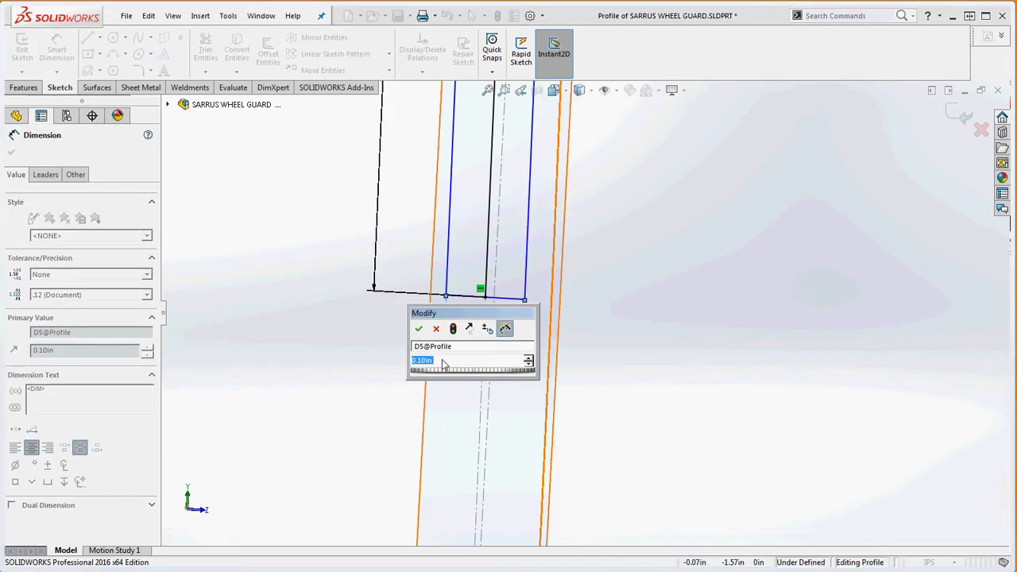
click(419, 328)
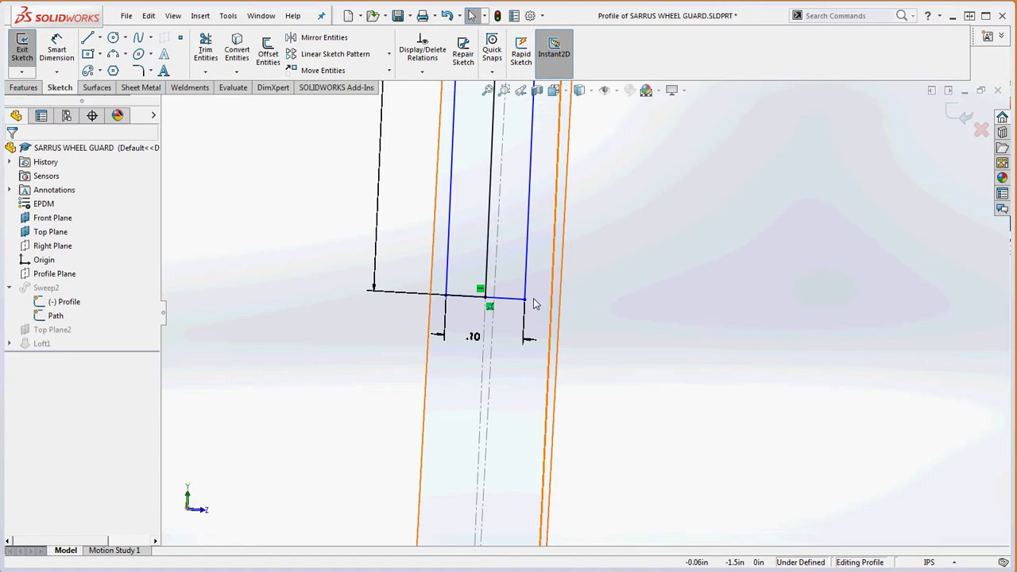
Shift the closing line sideways and make its midpoint coincident with the lower endpoint of the middle vertical line.
drag(526, 306, 548, 304)
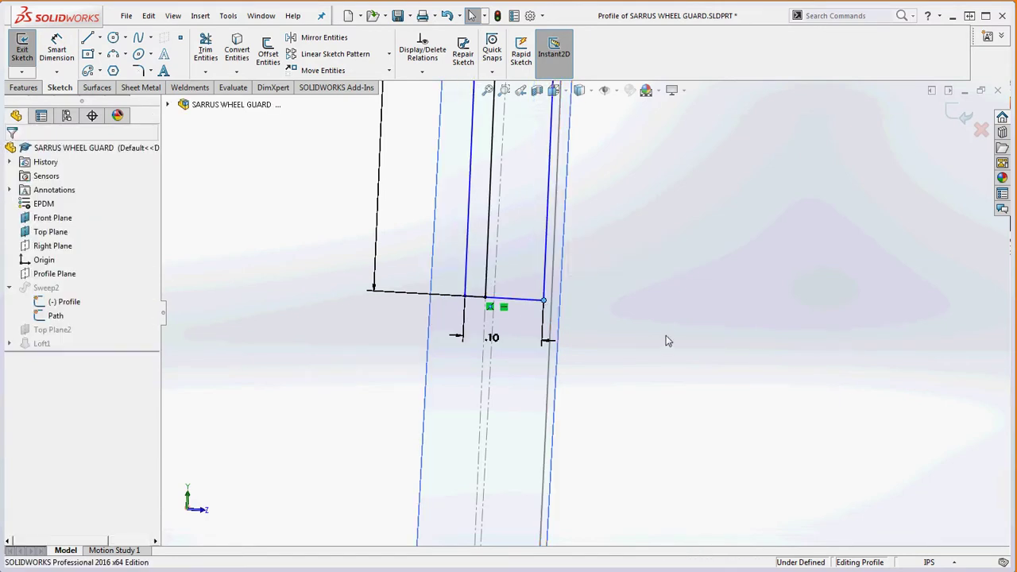
right_click(505, 299)
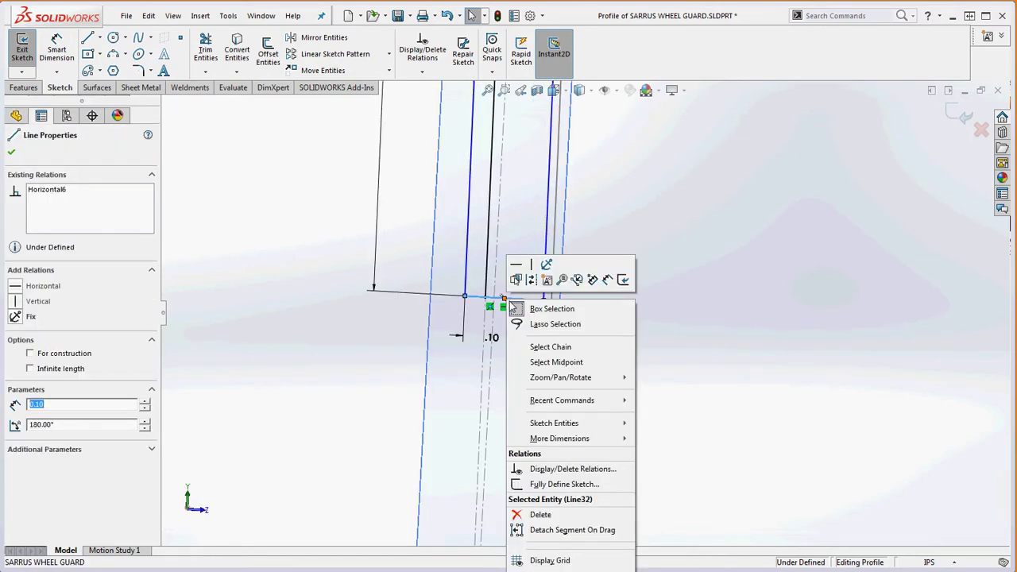
key(Escape)
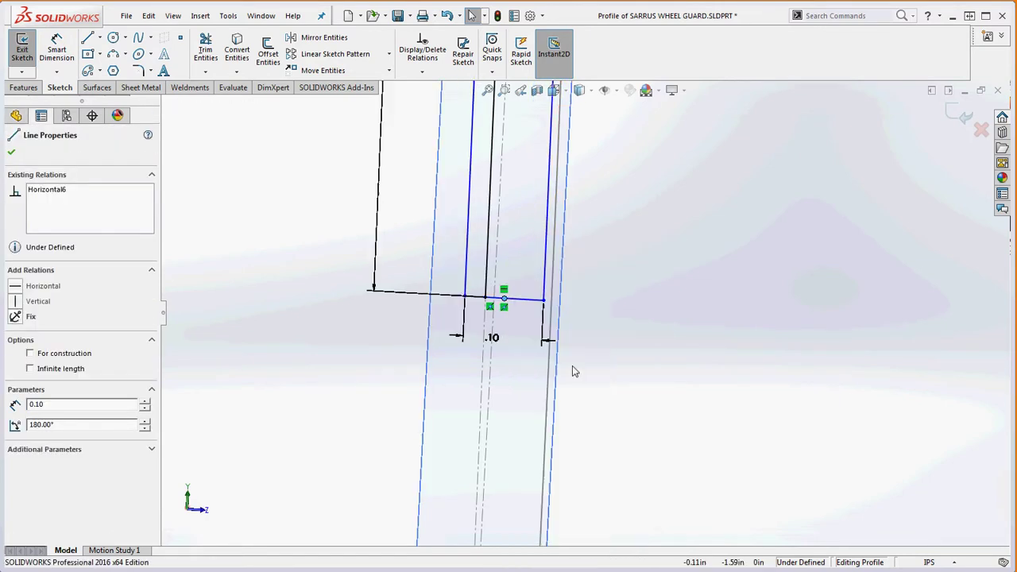
click(486, 299)
ctrl+click(488, 300)
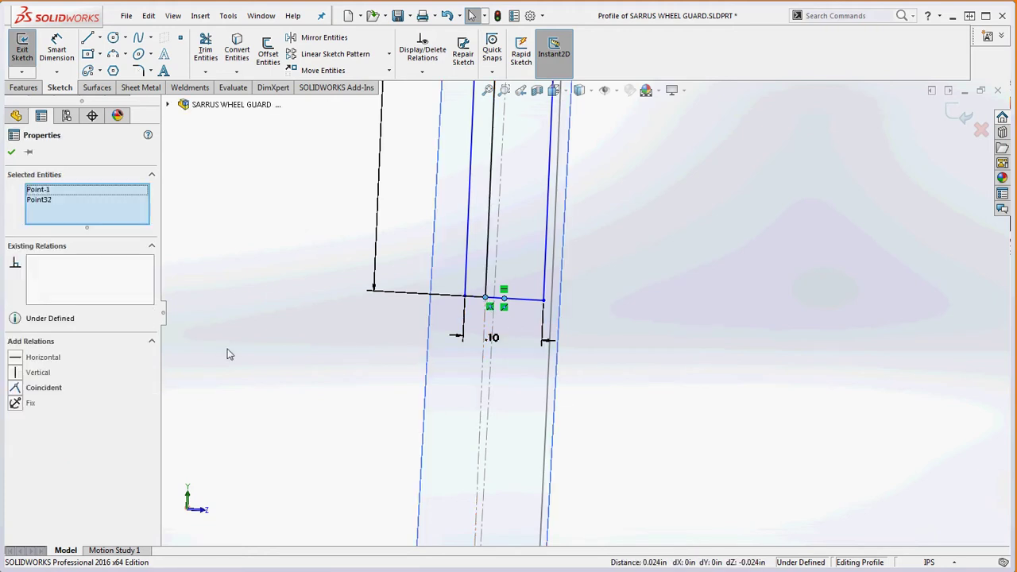
click(17, 390)
key(Escape)
Close the curved end of the profile with a line joining the endpoints of the two offset arcs.
scroll(707, 351, up, 5)
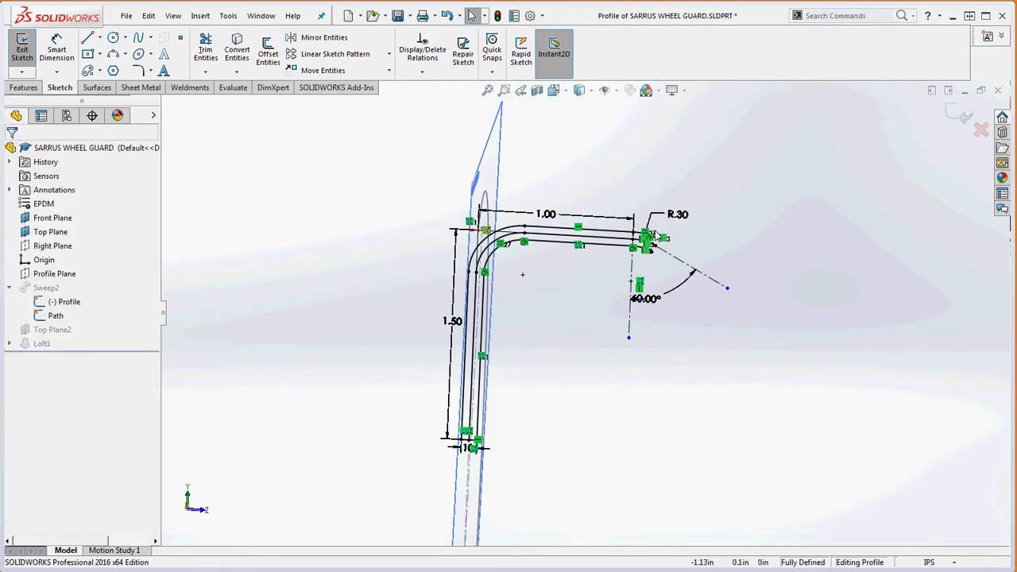
scroll(657, 235, down, 6)
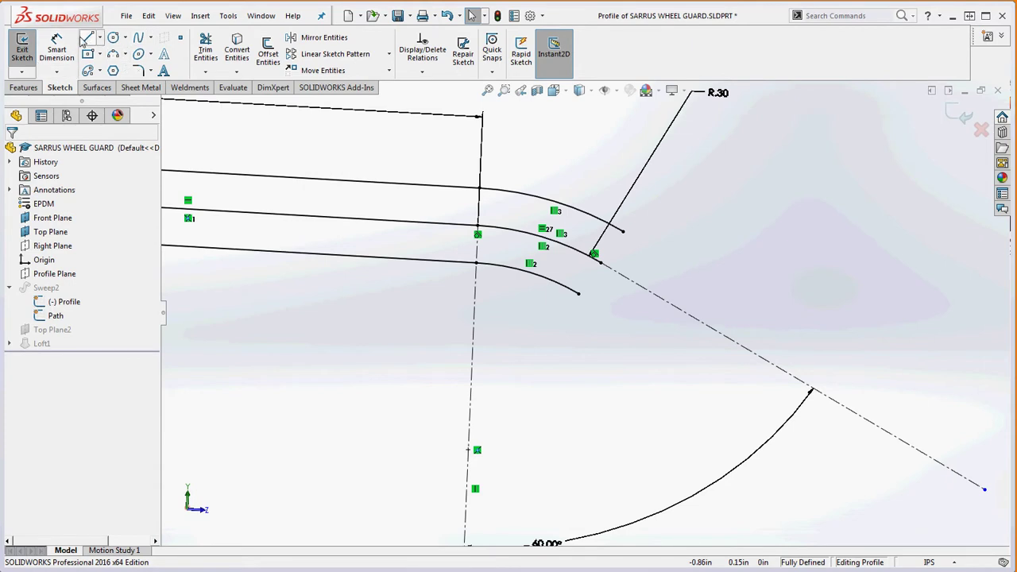
click(86, 39)
click(622, 232)
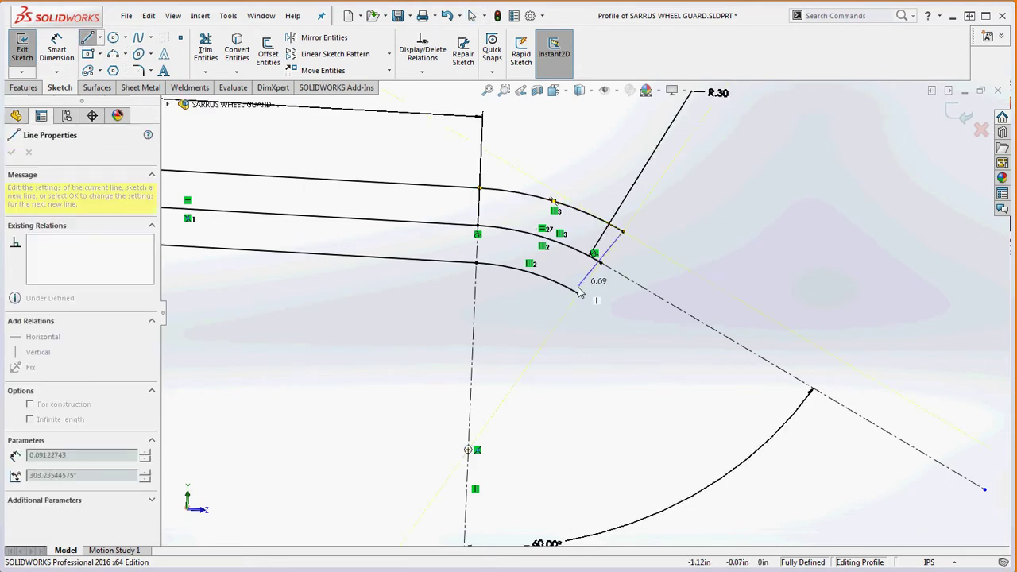
click(578, 293)
key(Escape)
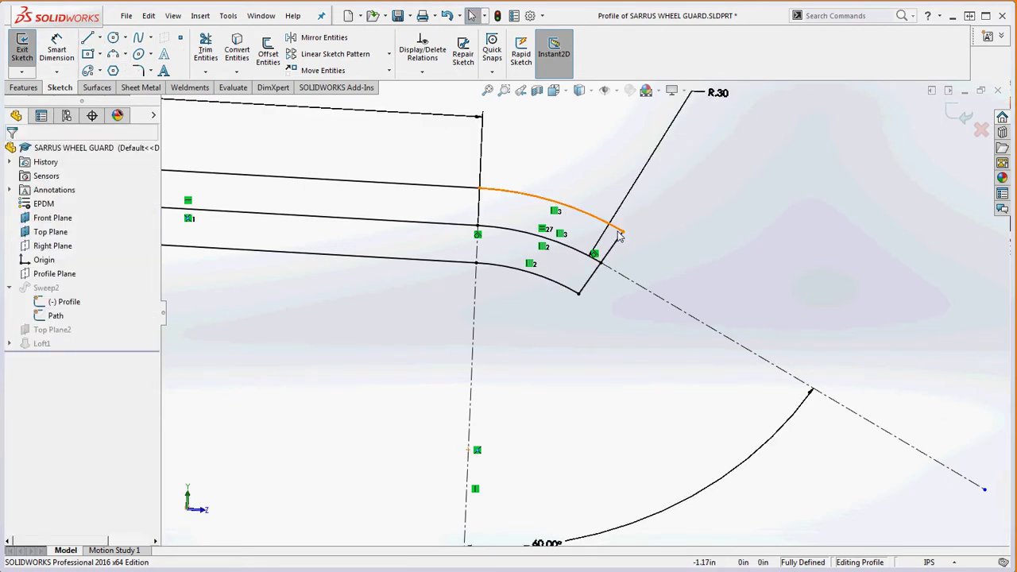
Exit the Profile sketch and rebuild the part anyway, continuing past the Sweep2 error.
click(499, 16)
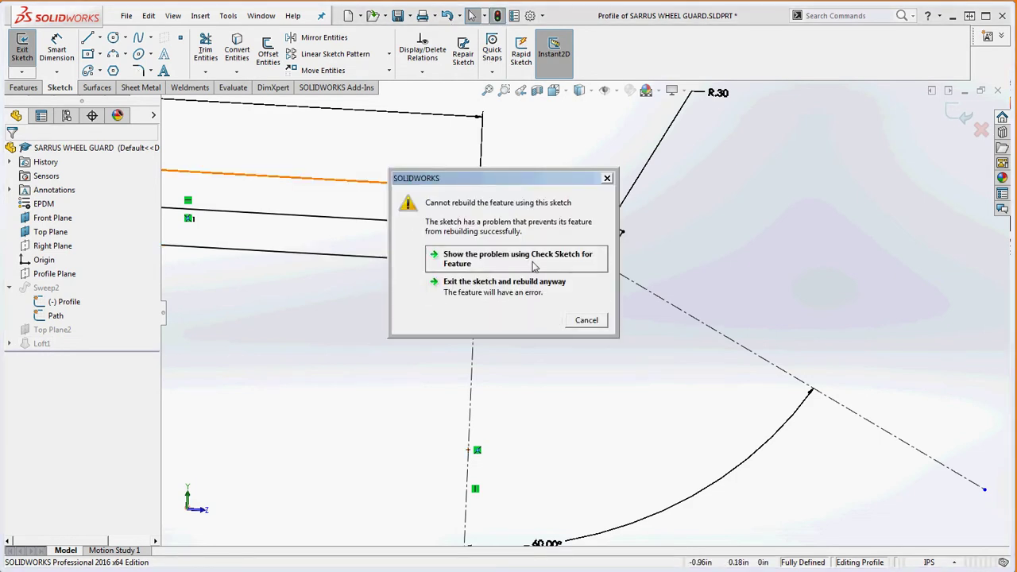
click(515, 286)
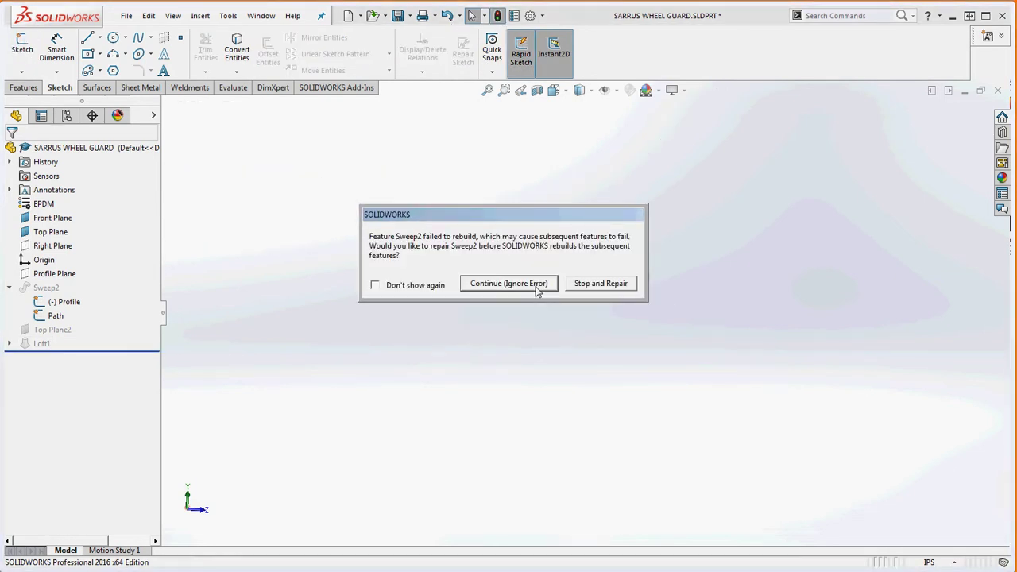
click(508, 284)
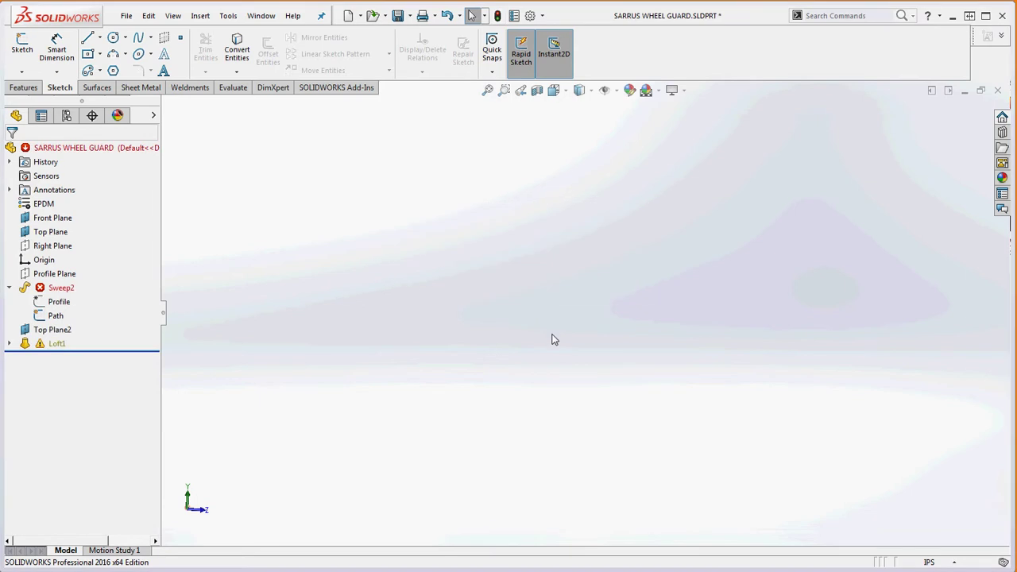
right_click(57, 289)
key(Escape)
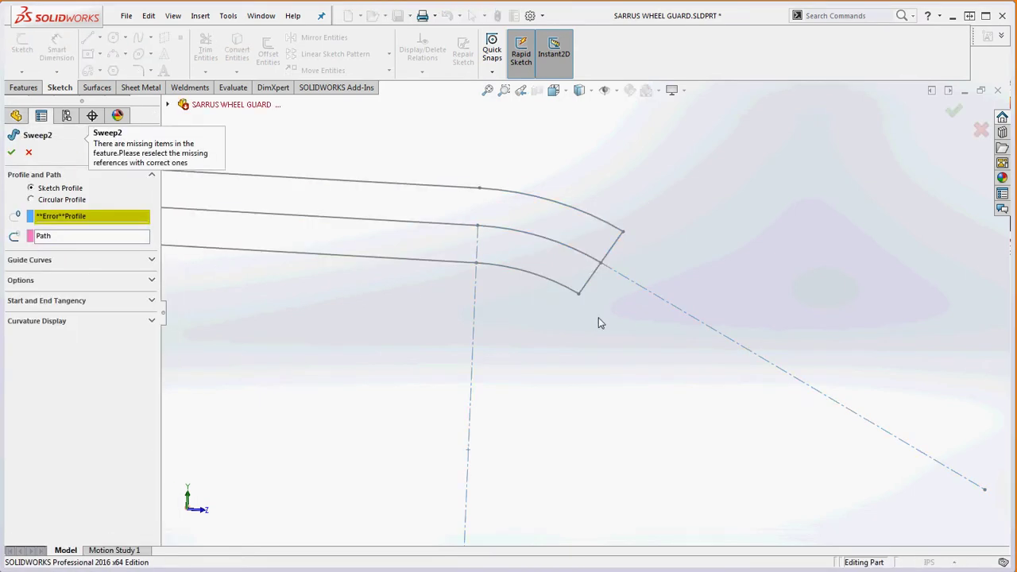
scroll(598, 317, up, 8)
click(86, 217)
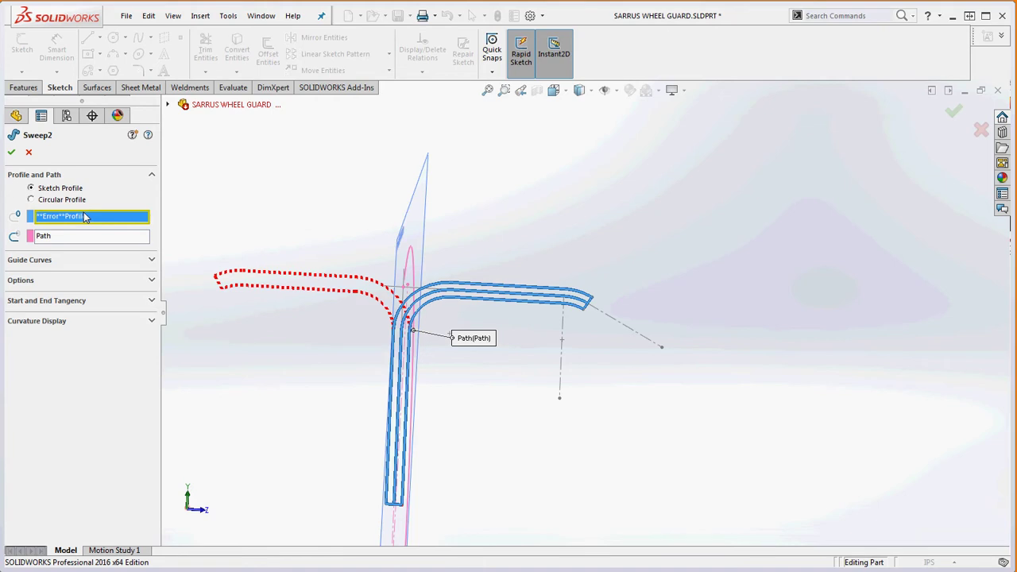
key(Delete)
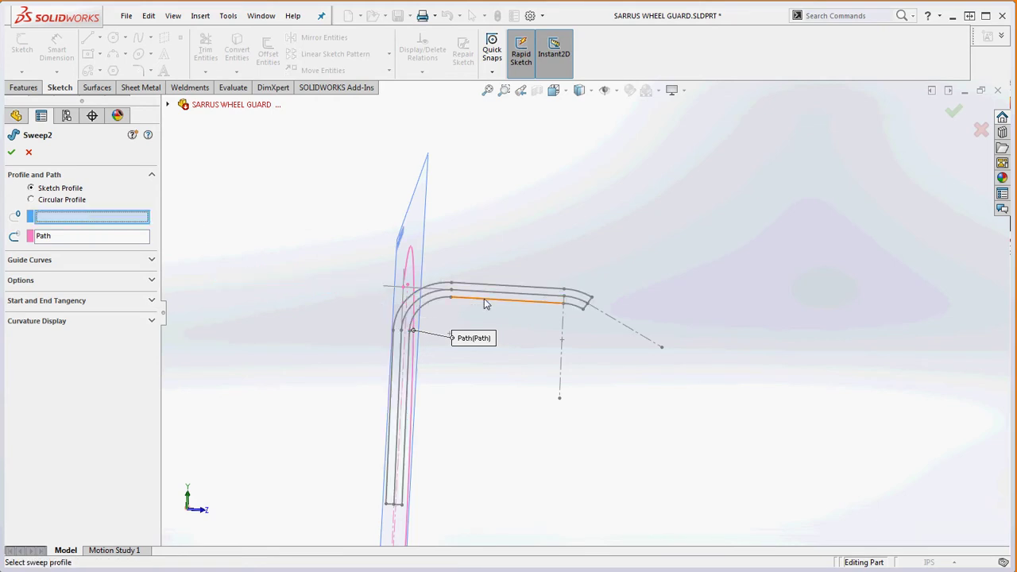
key(Escape)
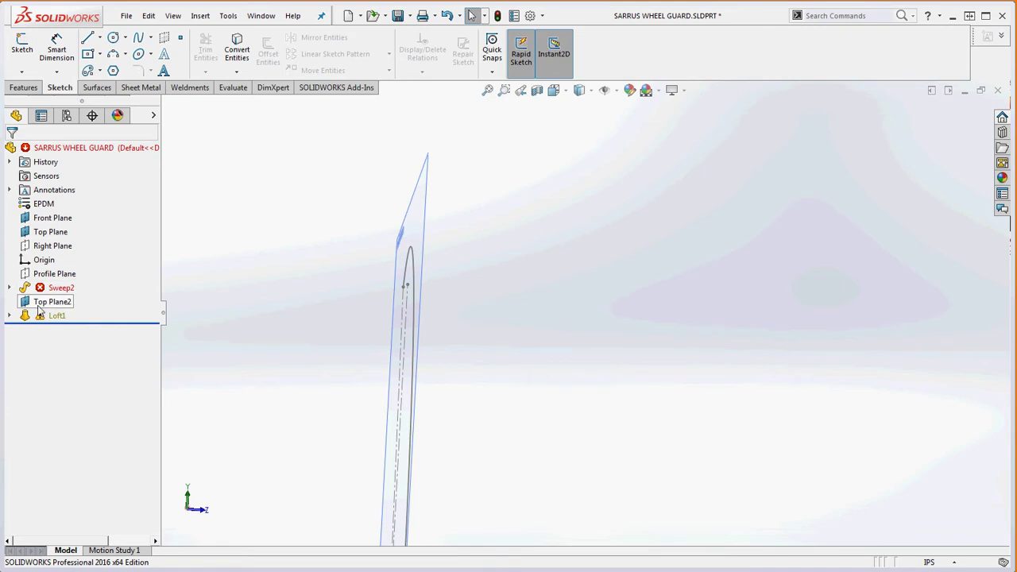
Expand Sweep2 and reopen its Profile sketch for editing.
click(9, 287)
click(59, 303)
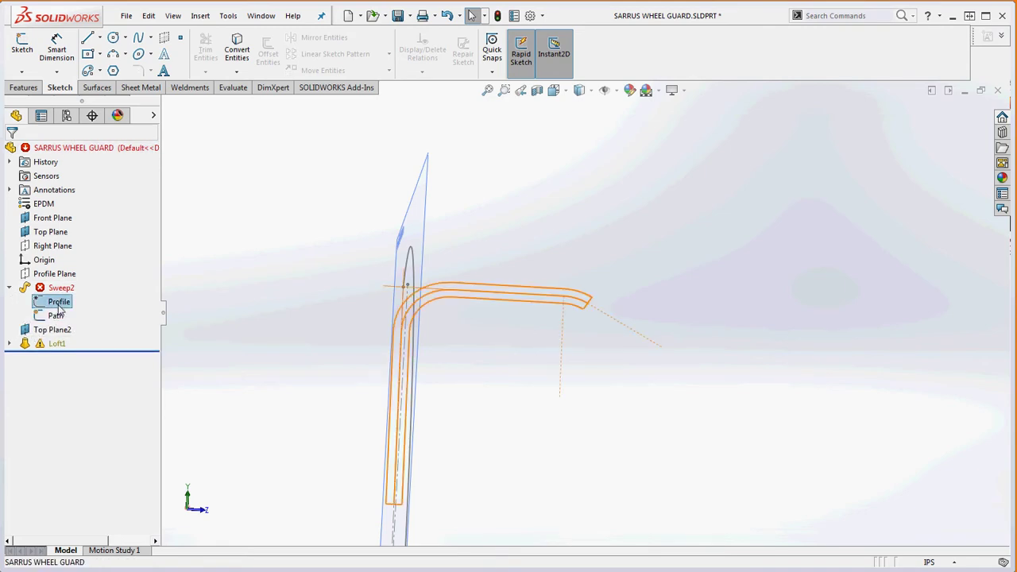
right_click(59, 308)
click(75, 271)
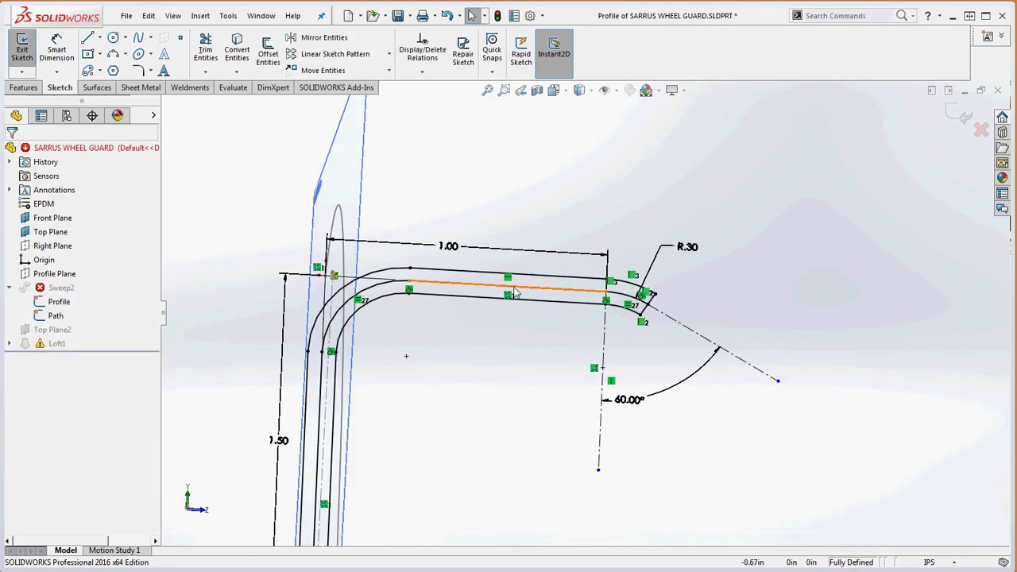
Convert the middle chain of tangent lines and arcs in the Profile sketch to construction geometry, leaving the offset outline solid.
right_click(522, 292)
click(588, 332)
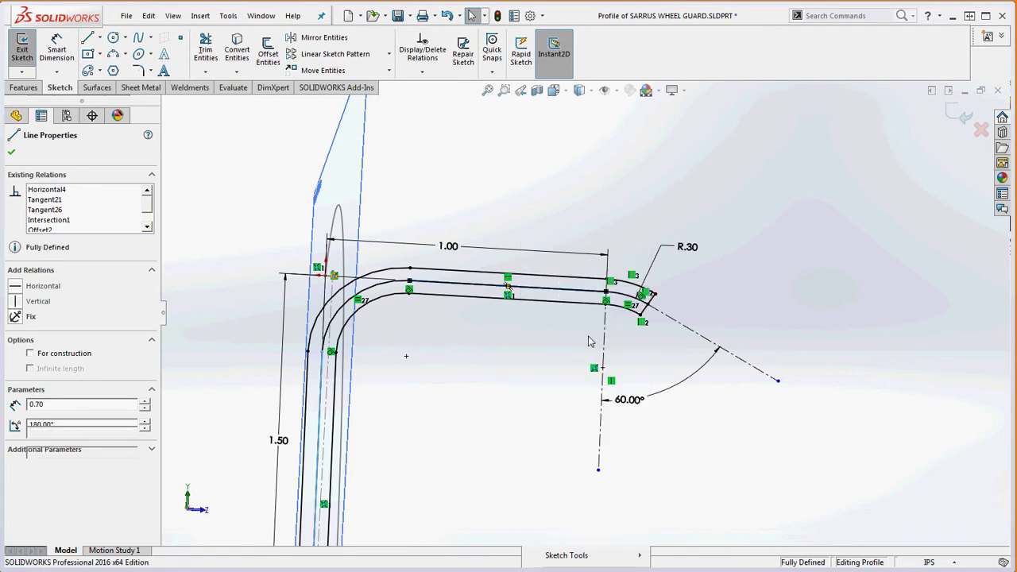
click(30, 398)
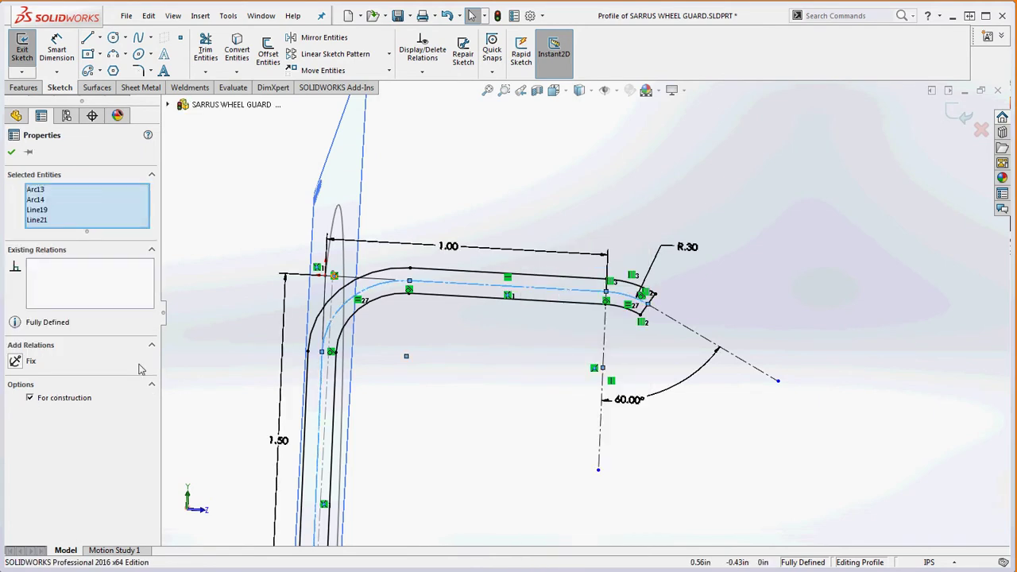
click(11, 153)
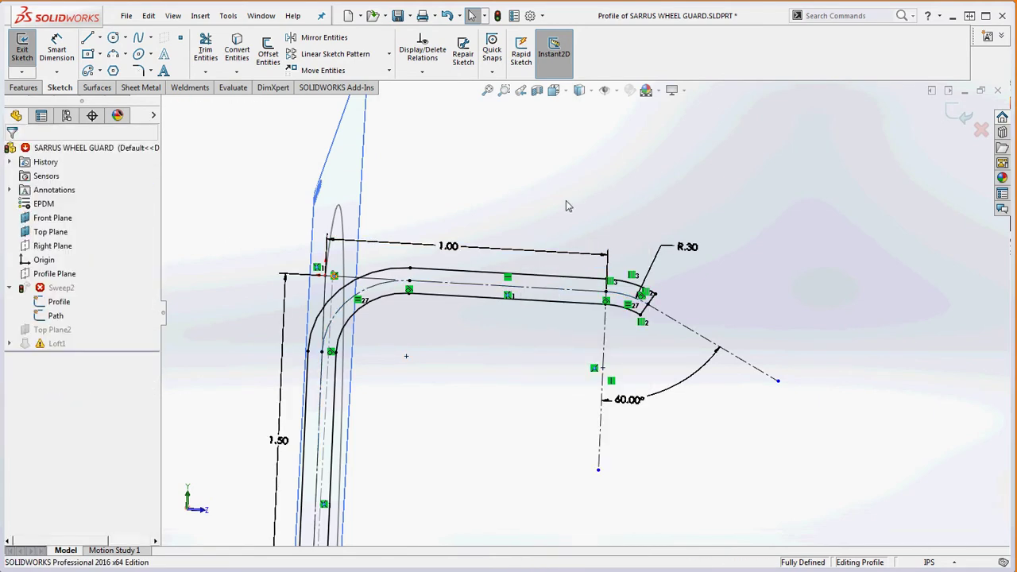
Exit the Profile sketch by rebuilding the part, continue past the Guide warning, and inspect the swept guard.
click(498, 15)
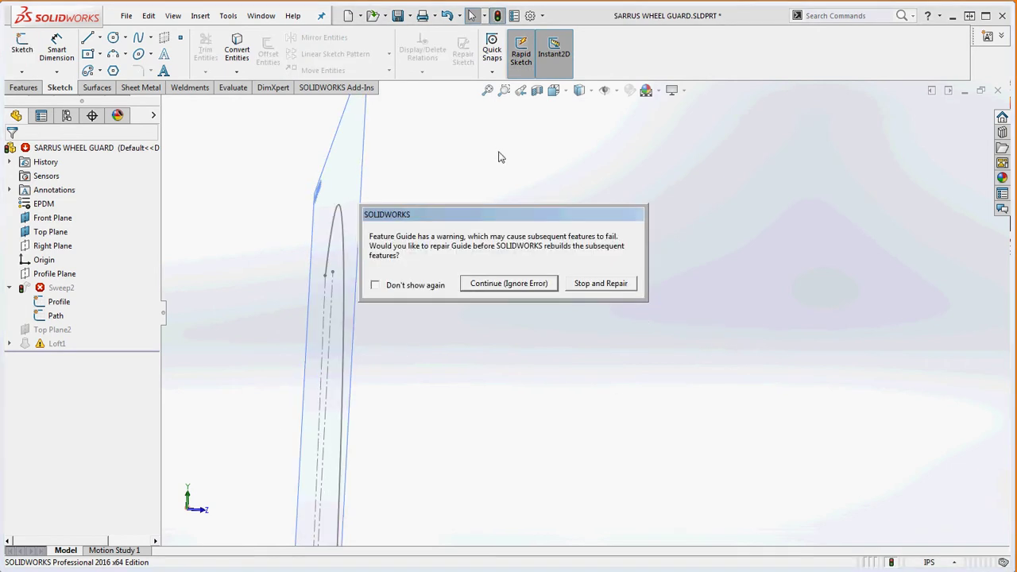
click(526, 284)
scroll(563, 235, up, 10)
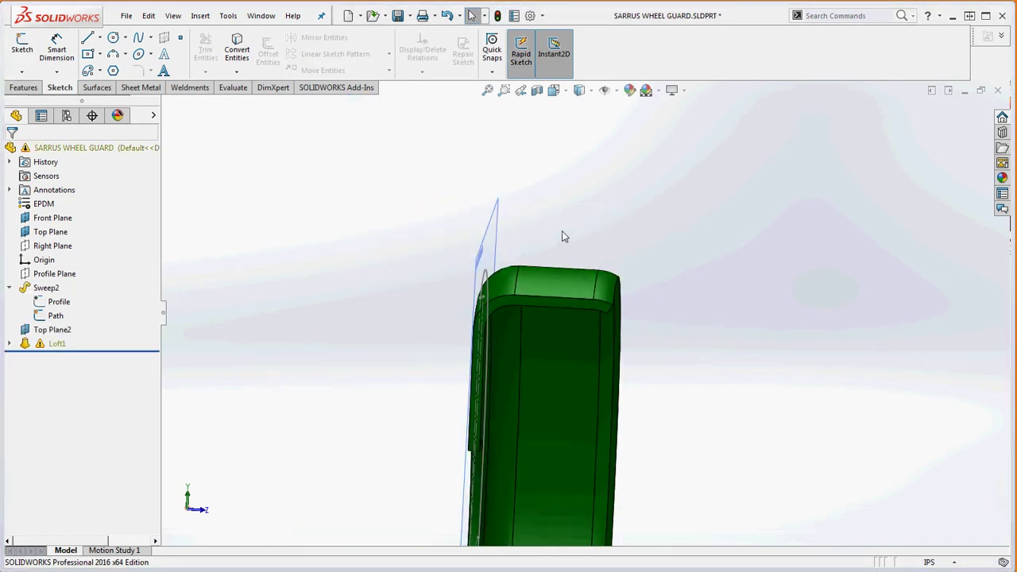
middle_drag(586, 265, 587, 388)
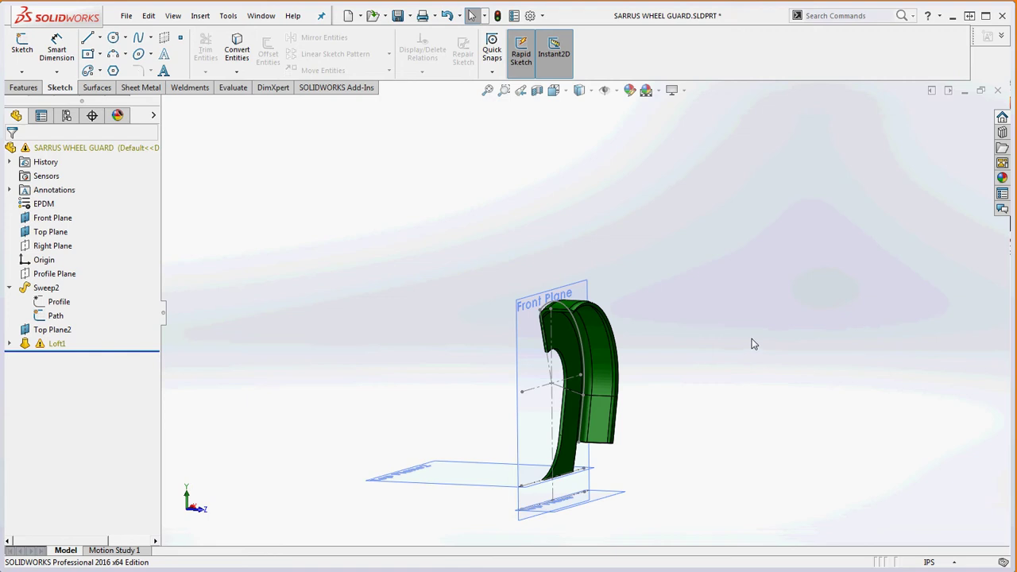
middle_drag(682, 363, 690, 367)
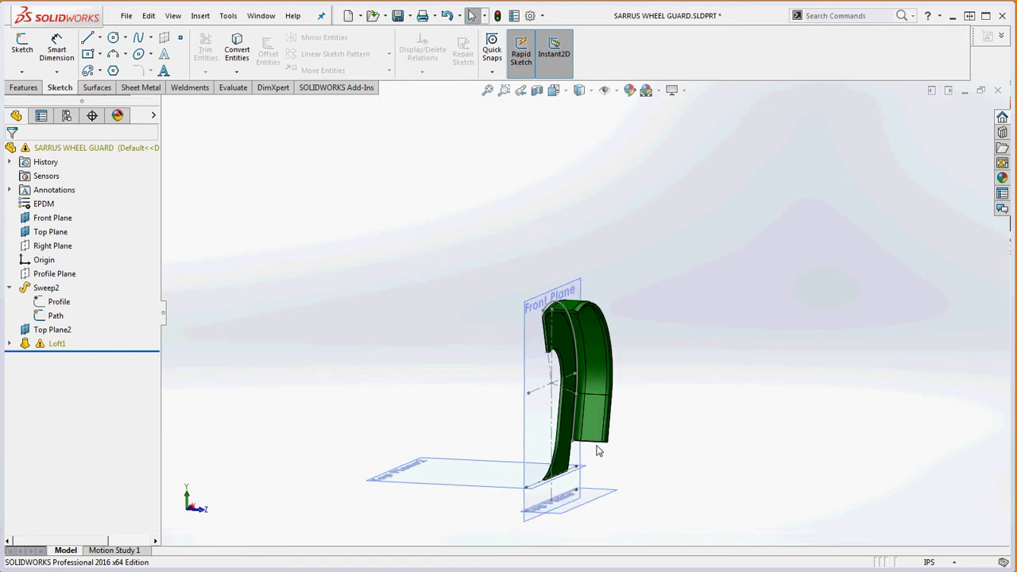
scroll(588, 444, down, 3)
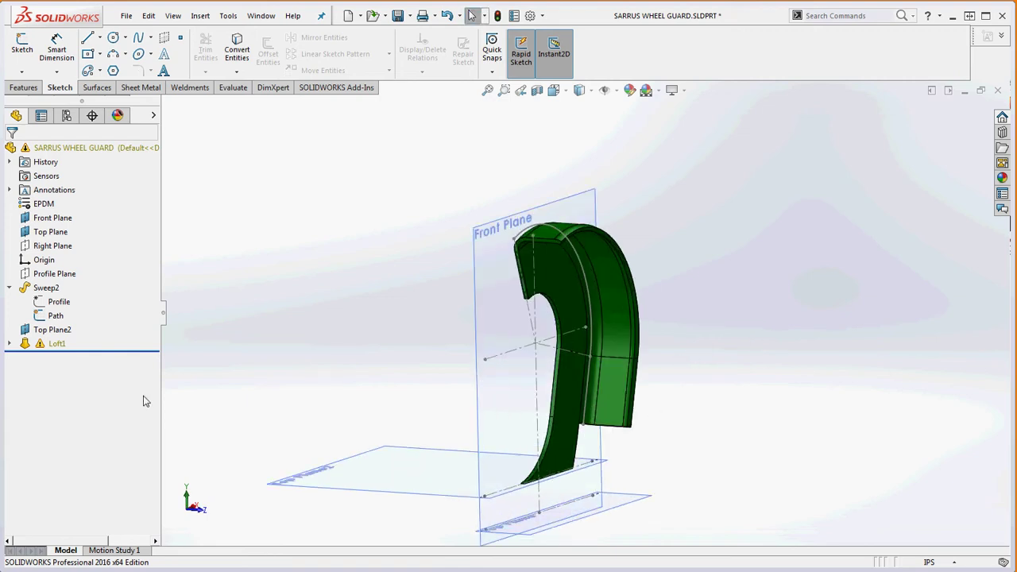
Expand Loft1 and open its Profile 1 sketch for editing, examining the sketch at the lower end of the sweep.
click(9, 344)
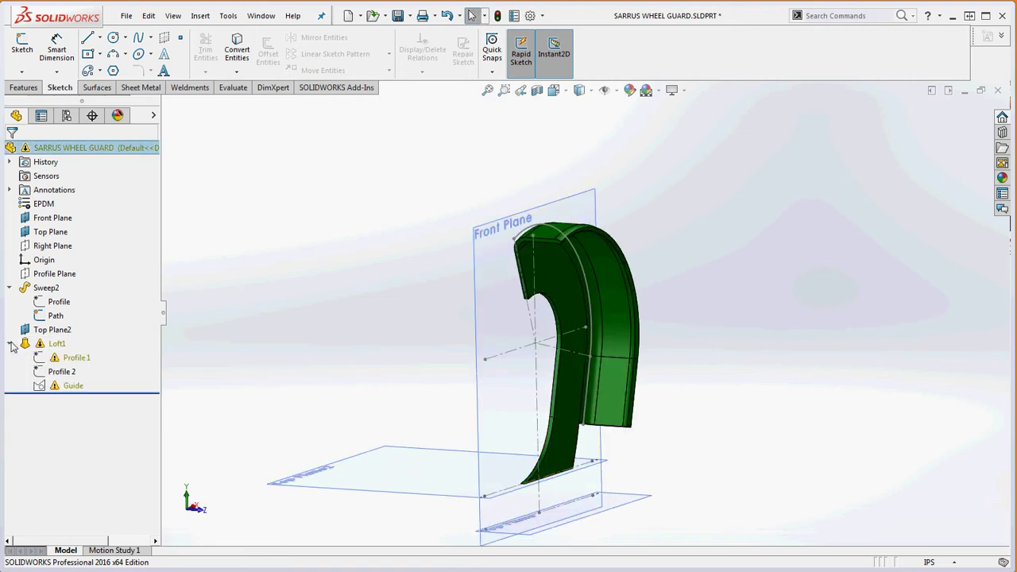
right_click(76, 357)
click(100, 324)
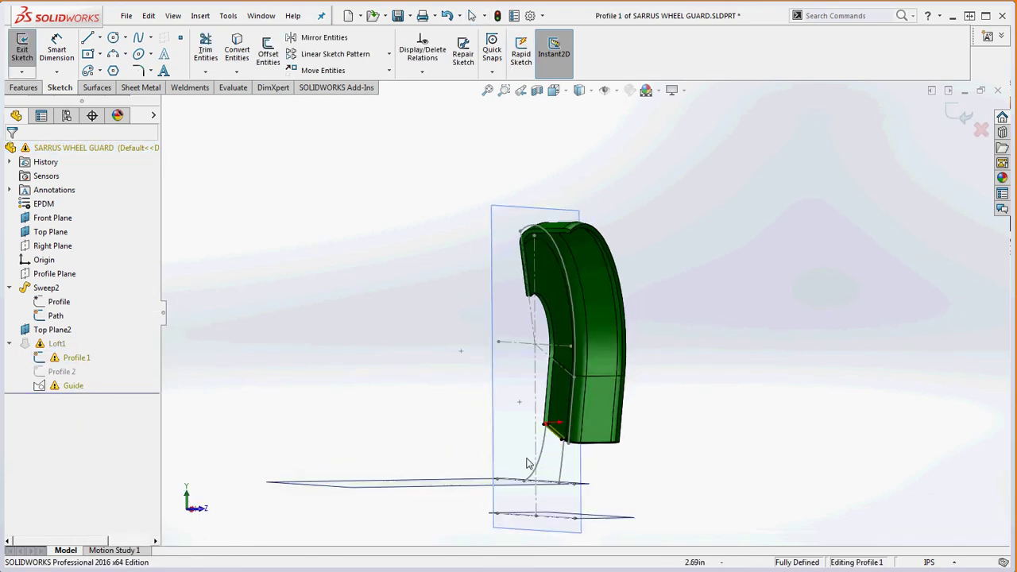
scroll(554, 393, down, 4)
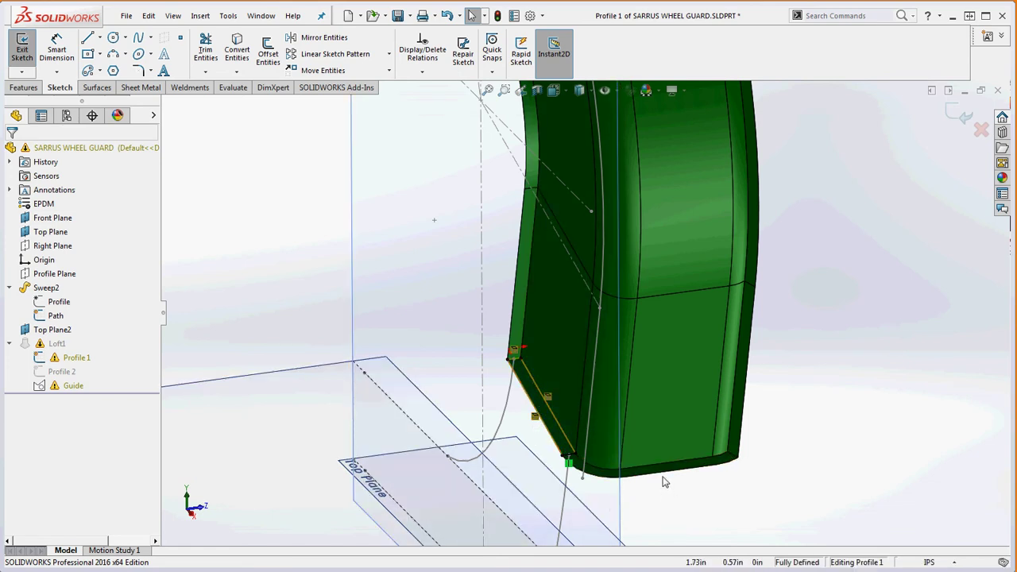
scroll(664, 481, up, 2)
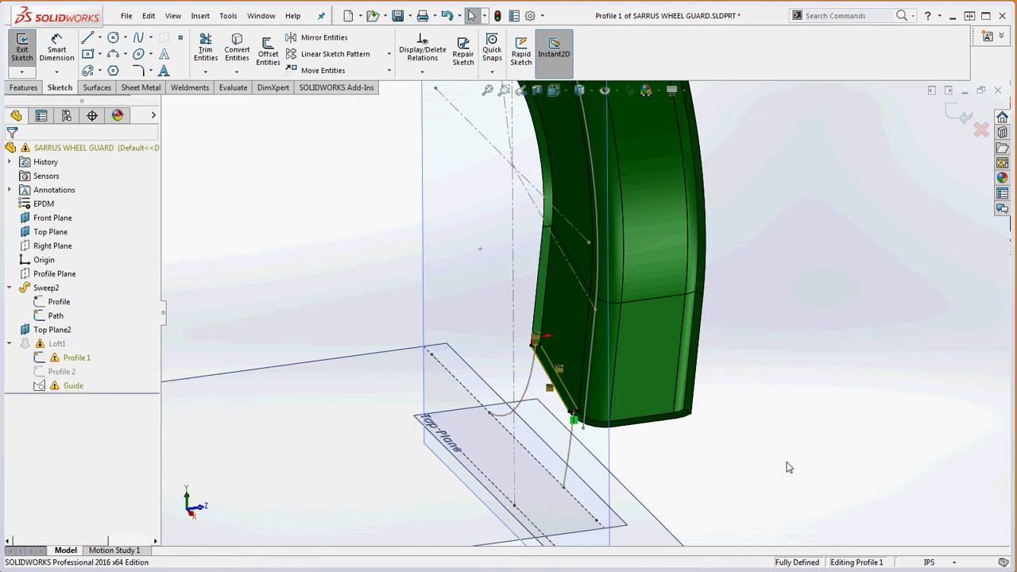
middle_drag(329, 317, 505, 385)
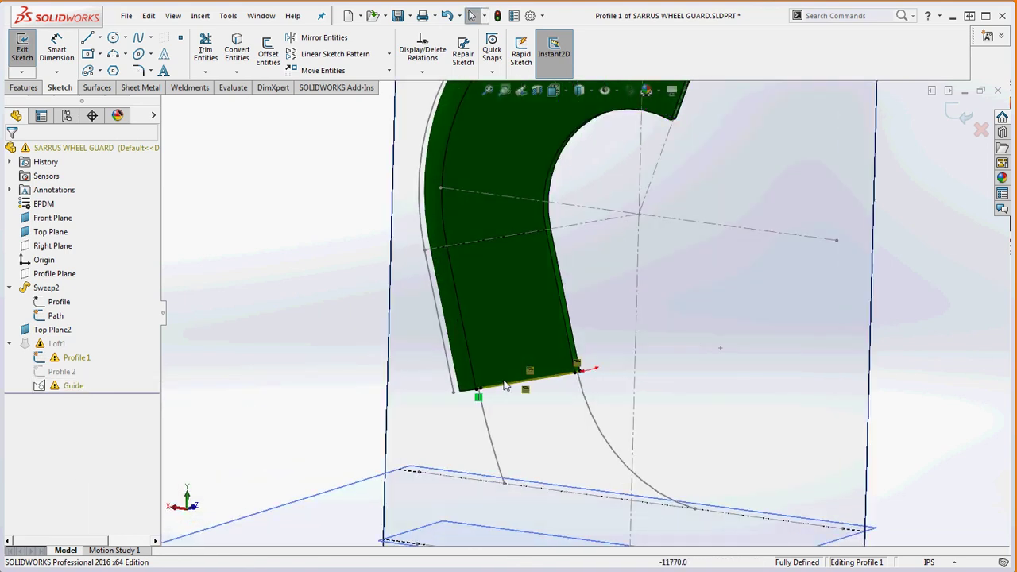